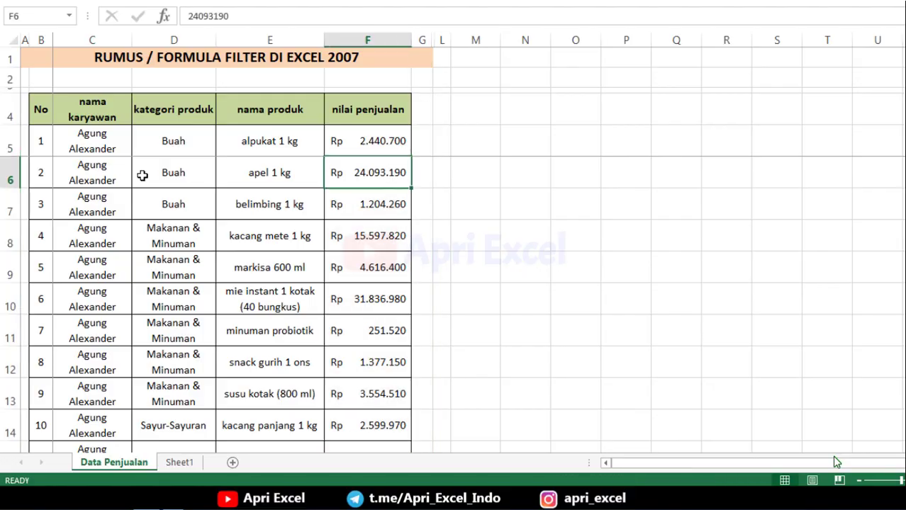
scroll(837, 463, down, 20)
scroll(836, 462, down, 10)
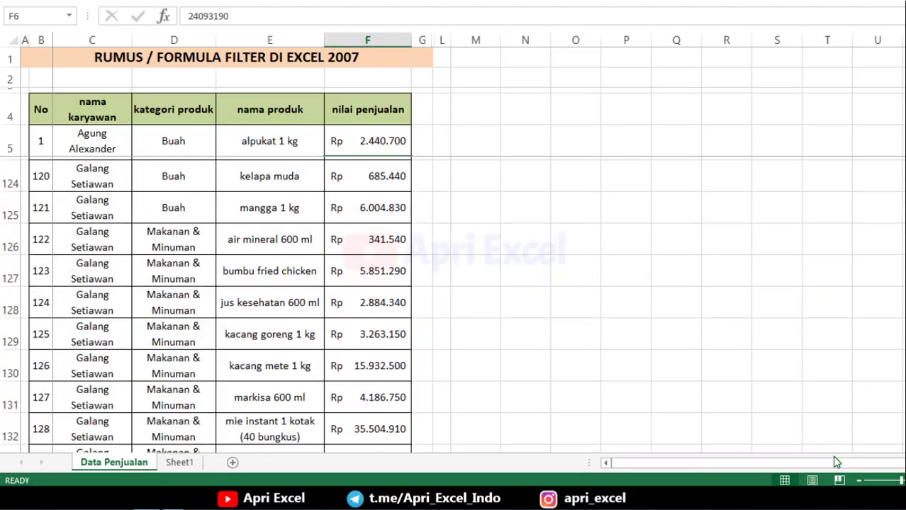
scroll(837, 462, up, 20)
scroll(836, 462, up, 10)
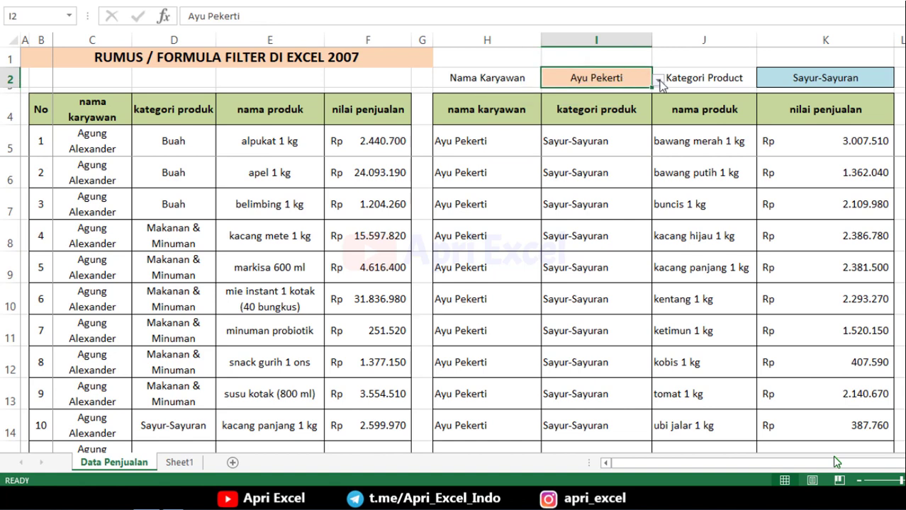
click(658, 80)
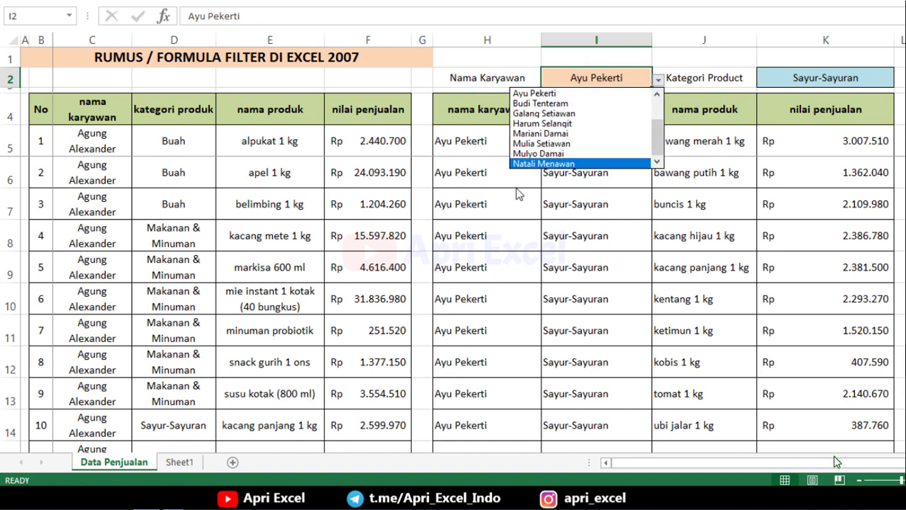
click(524, 153)
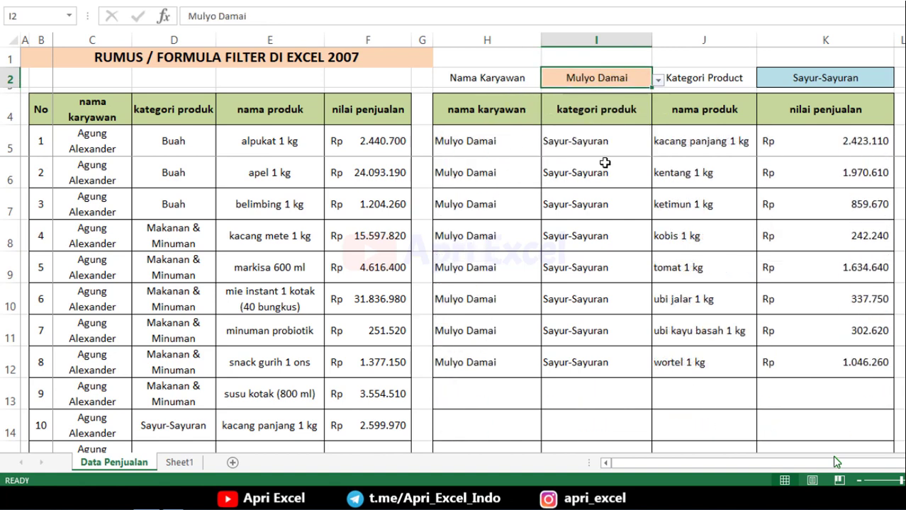
click(658, 80)
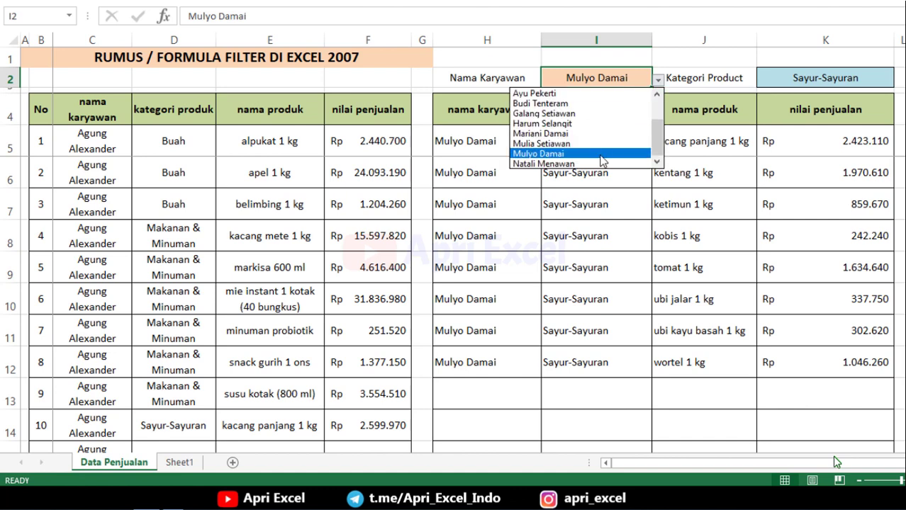
click(599, 114)
click(859, 76)
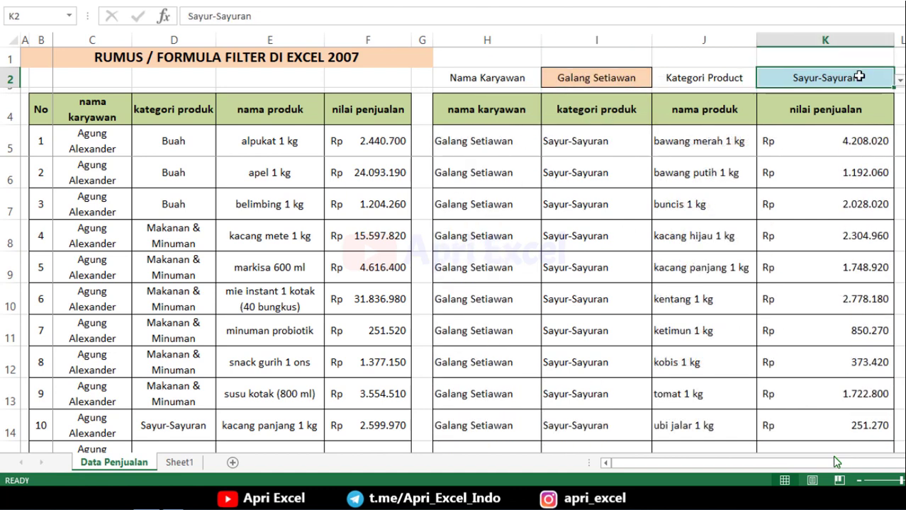
- Set the K2 category dropdown to Buah after first trying Makanan & Minuman
click(900, 80)
click(866, 104)
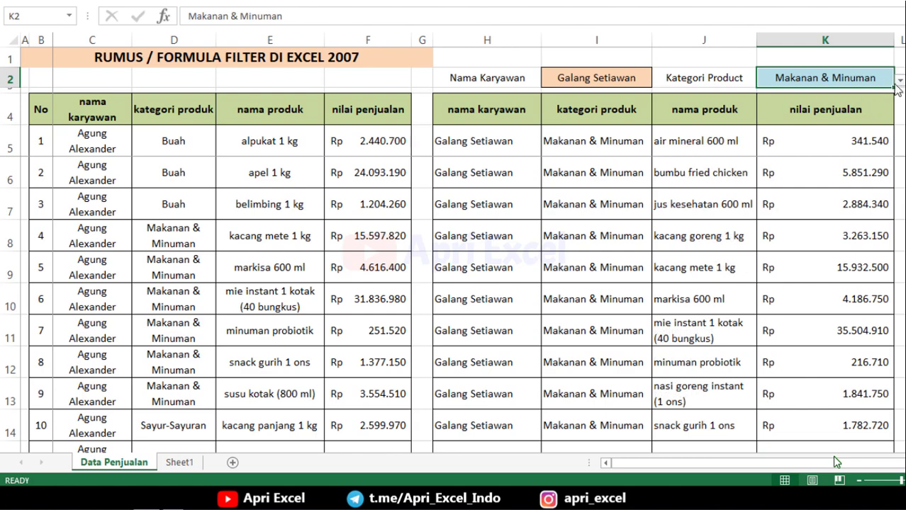
click(899, 80)
click(851, 93)
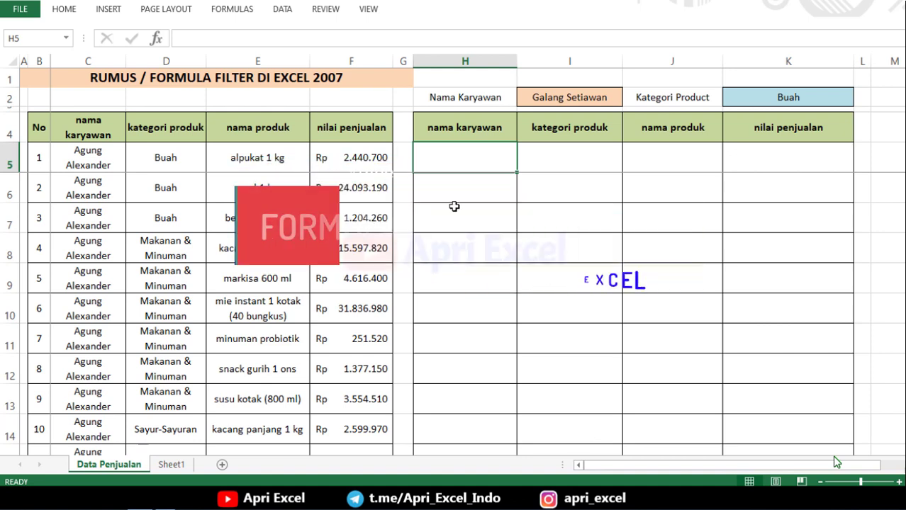
- In H5, enter =($I$2=$C$5:$C$239)*( to test the employee choice against column C
text(=()
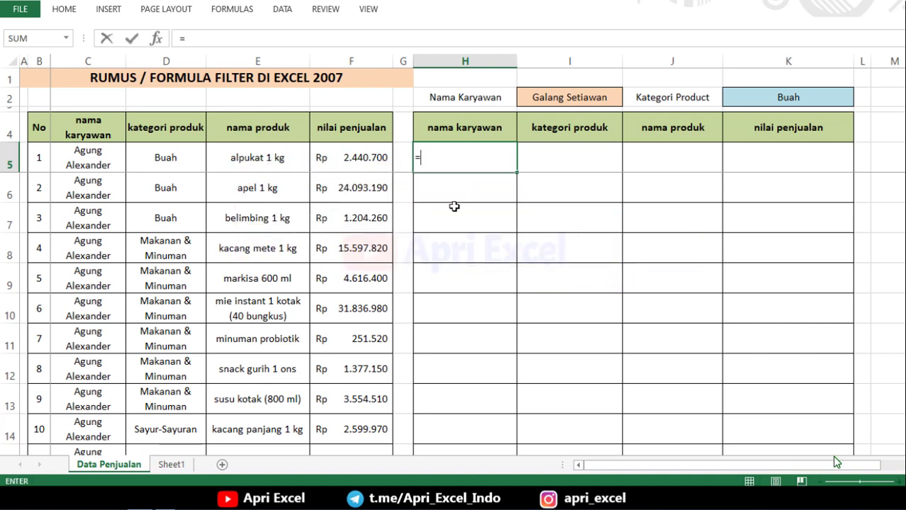
click(546, 97)
key(F4)
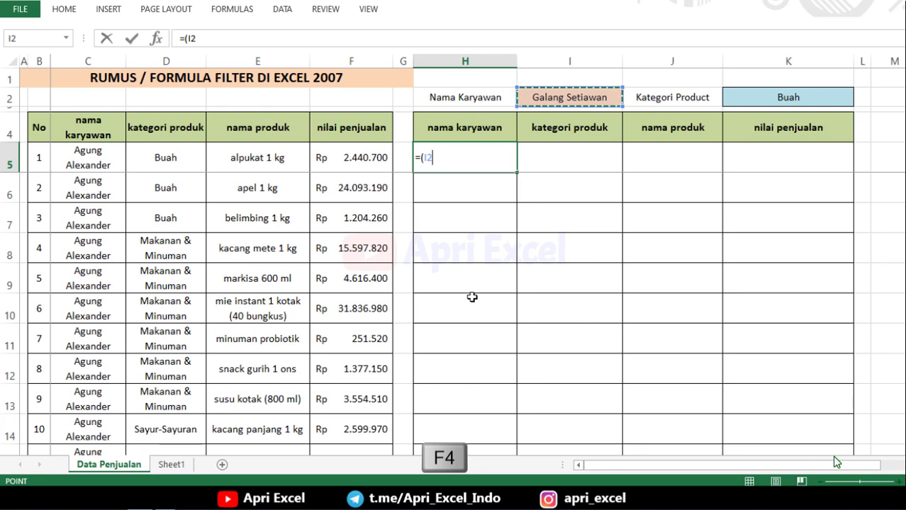
key(F4)
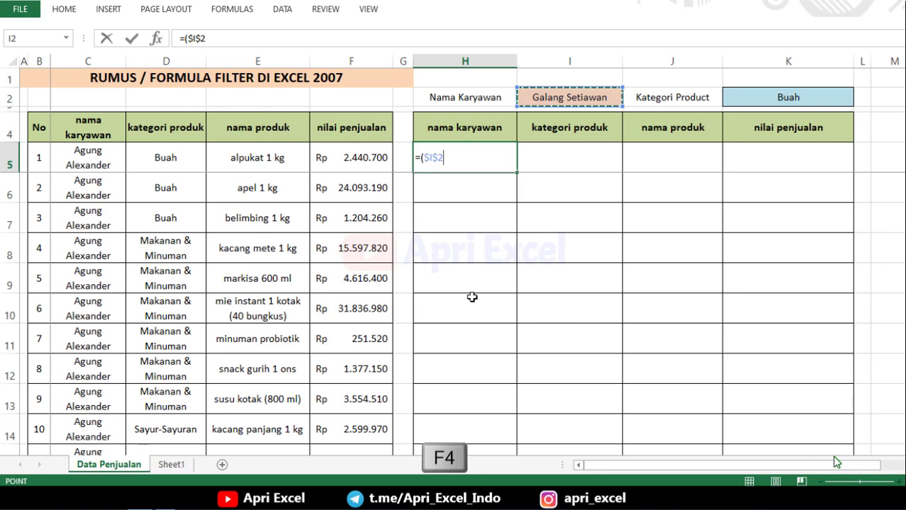
text(=)
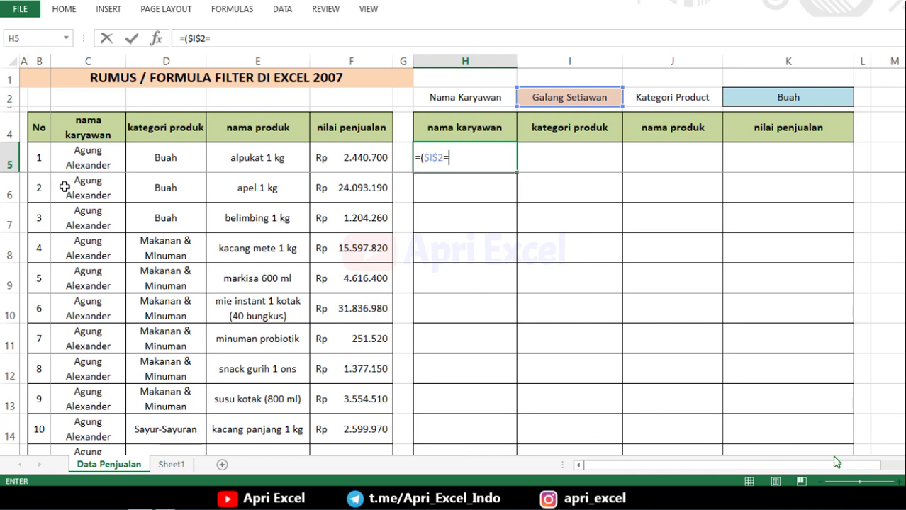
click(63, 158)
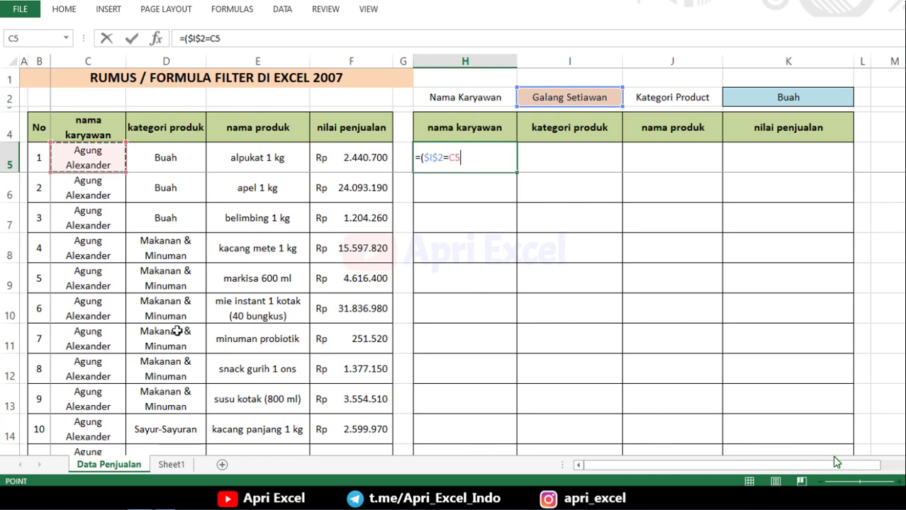
key(ctrl+shift+Down)
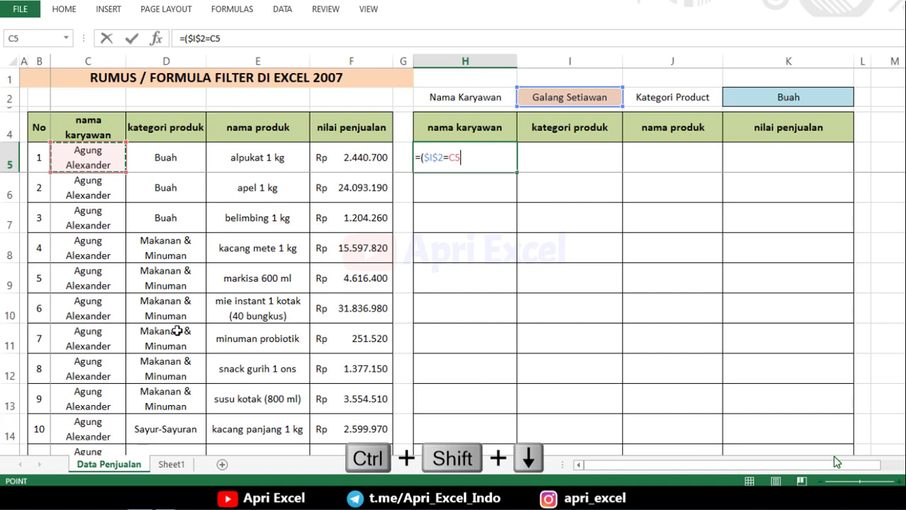
key(ctrl+shift+Down)
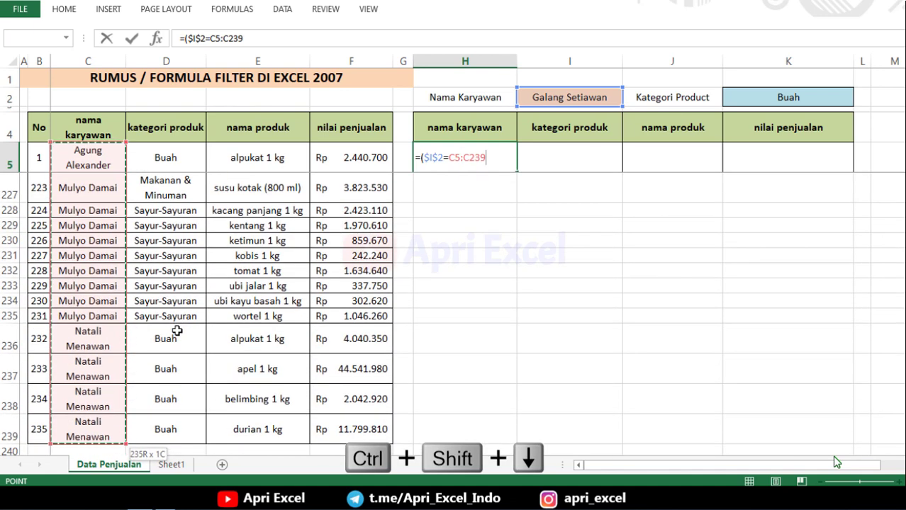
key(F4)
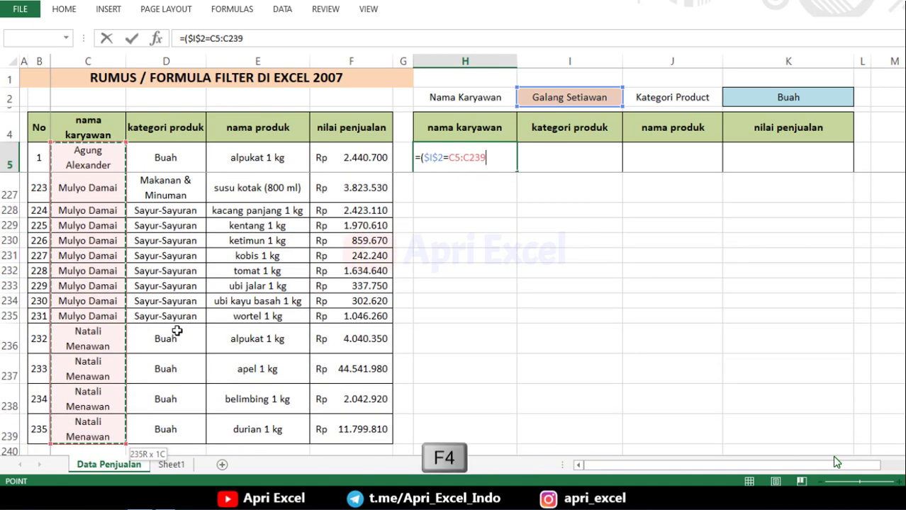
text()*)
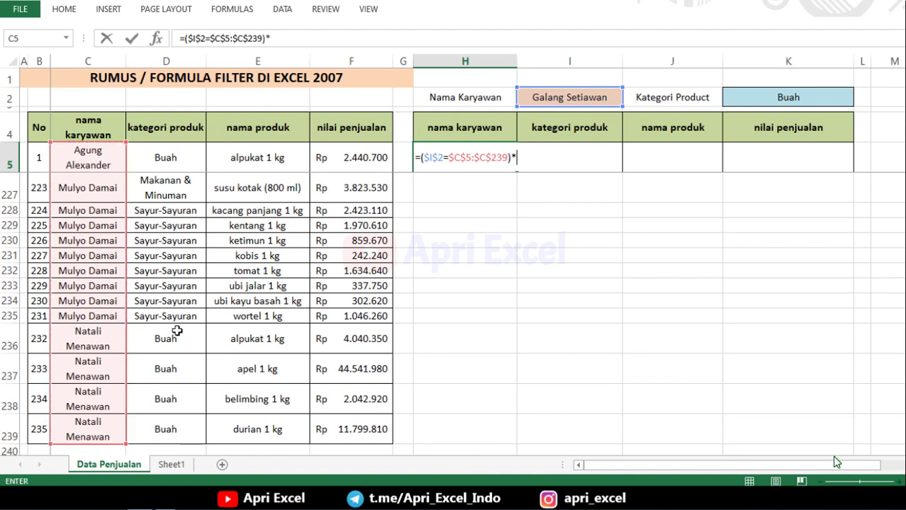
text(()
- Append $K$2=$D$5:$D$239 to the H5 formula, testing the category choice against column D
click(791, 97)
key(F4)
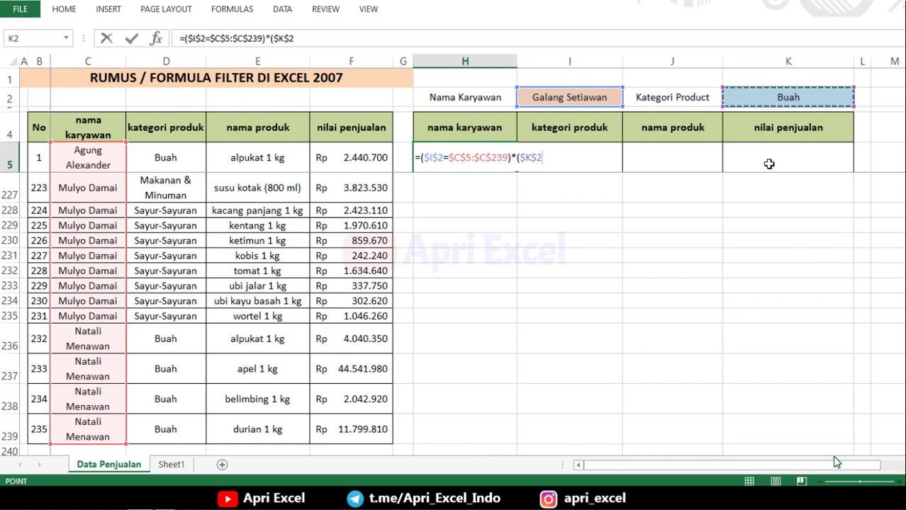
text(=)
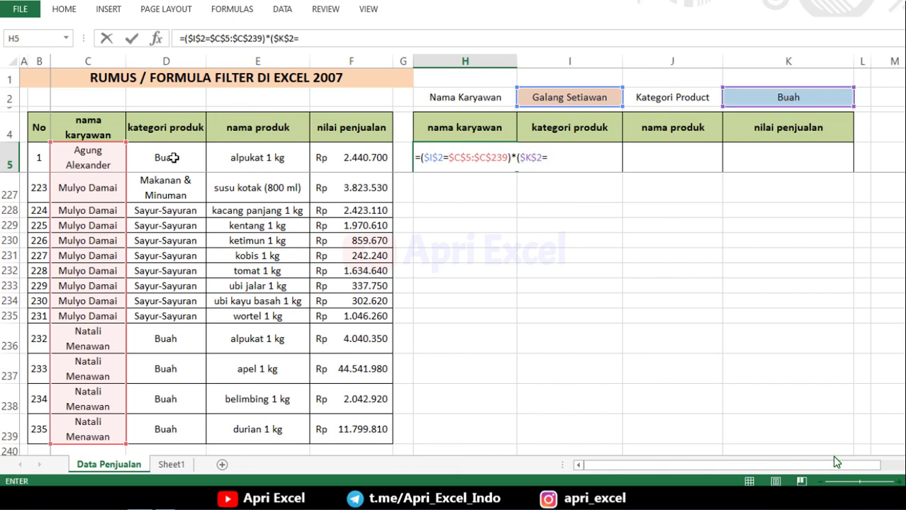
click(172, 159)
key(ctrl+shift+Down)
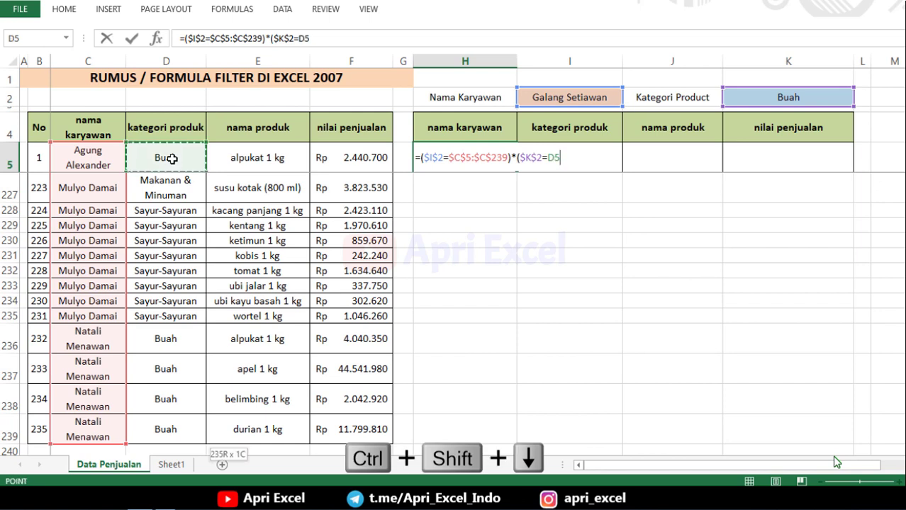
key(F4)
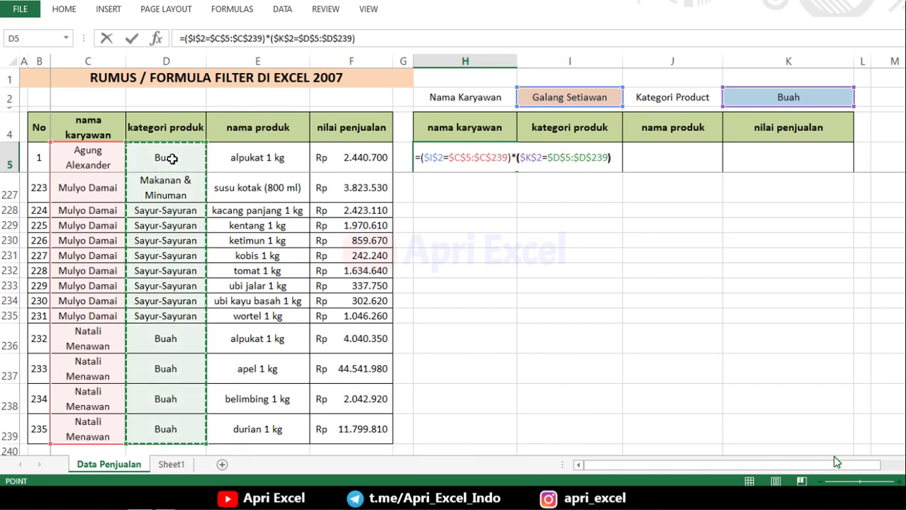
- Close the H5 formula, preview its 0/1 result array with F9, then undo back to the formula
text())
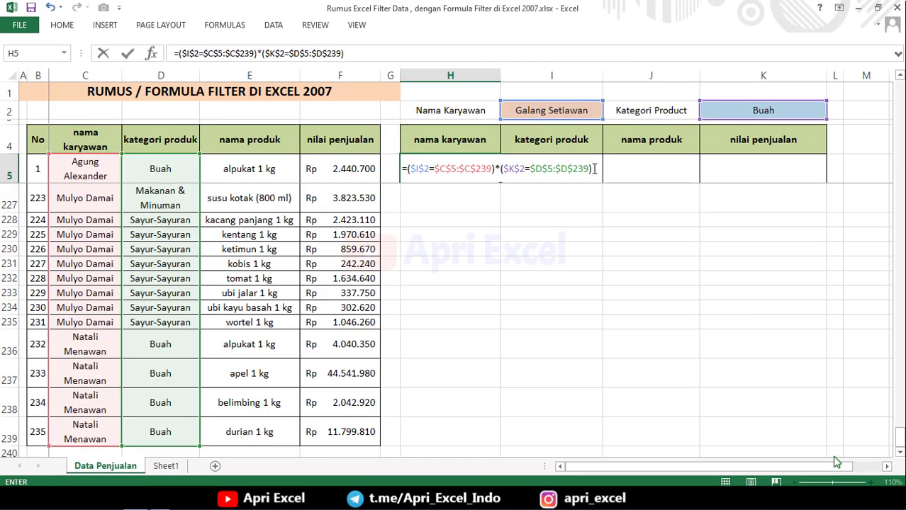
drag(595, 169, 405, 183)
key(F9)
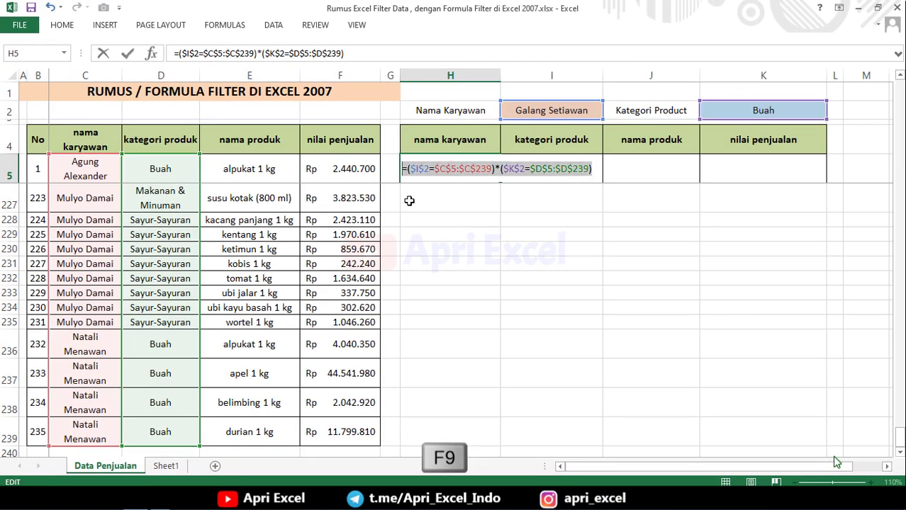
click(892, 57)
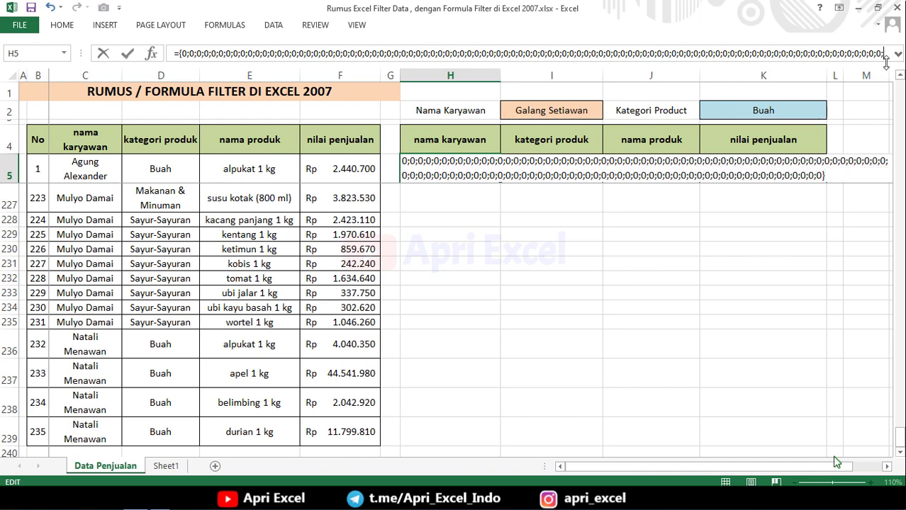
drag(886, 63, 883, 112)
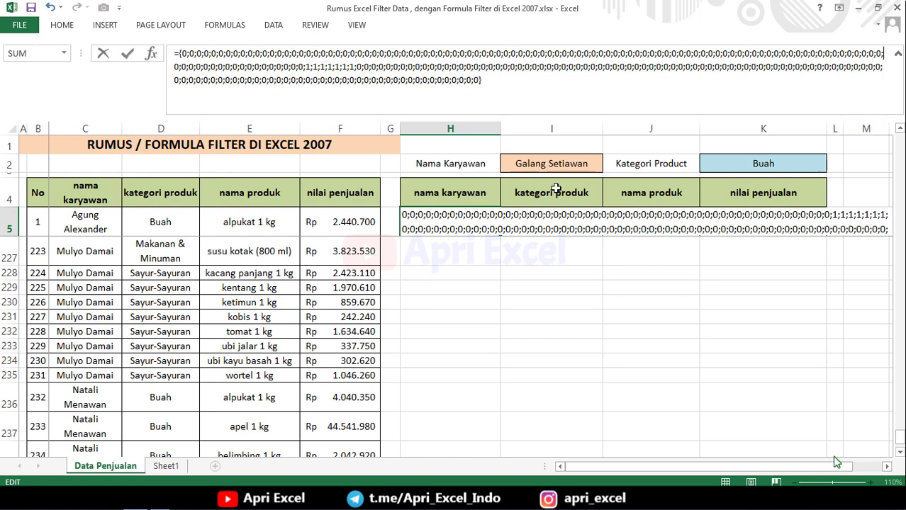
key(ctrl+z)
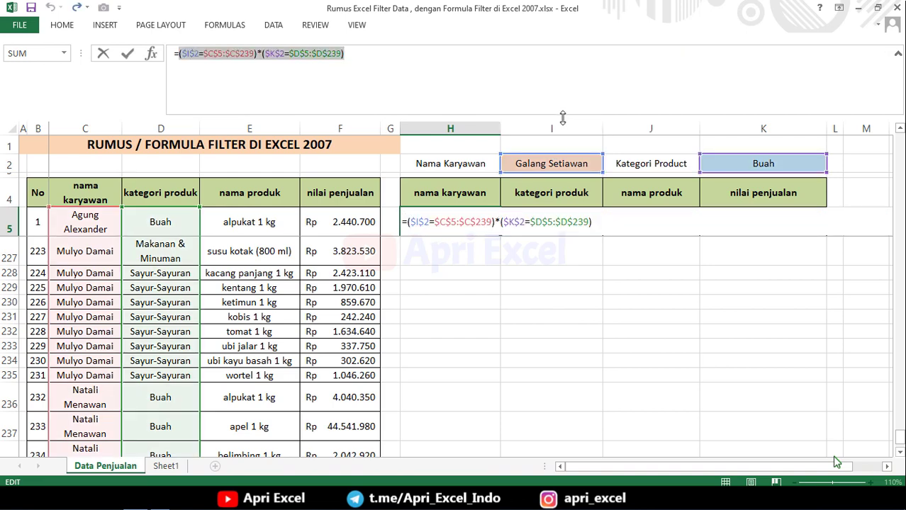
drag(562, 117, 599, 40)
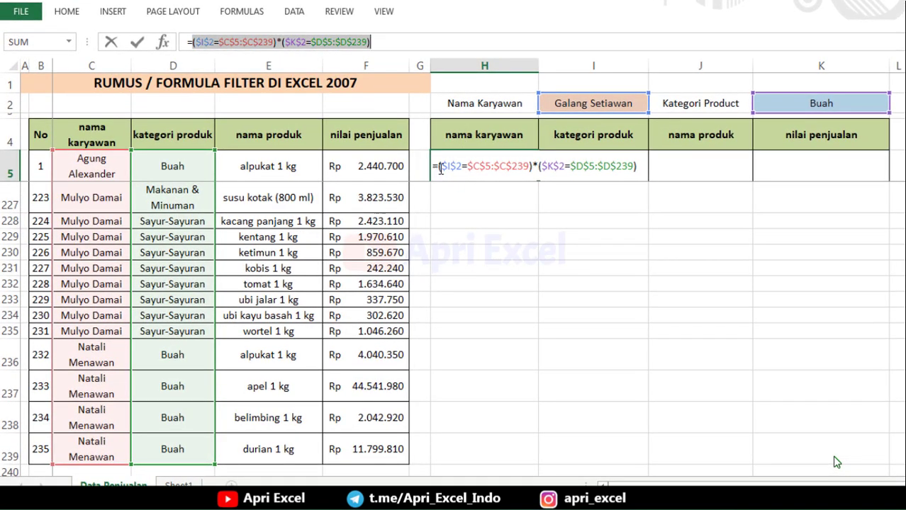
- Wrap the condition in IF(...>0;ROW($C$5:$C$239);"") so matching rows return their row numbers
click(440, 165)
text(i)
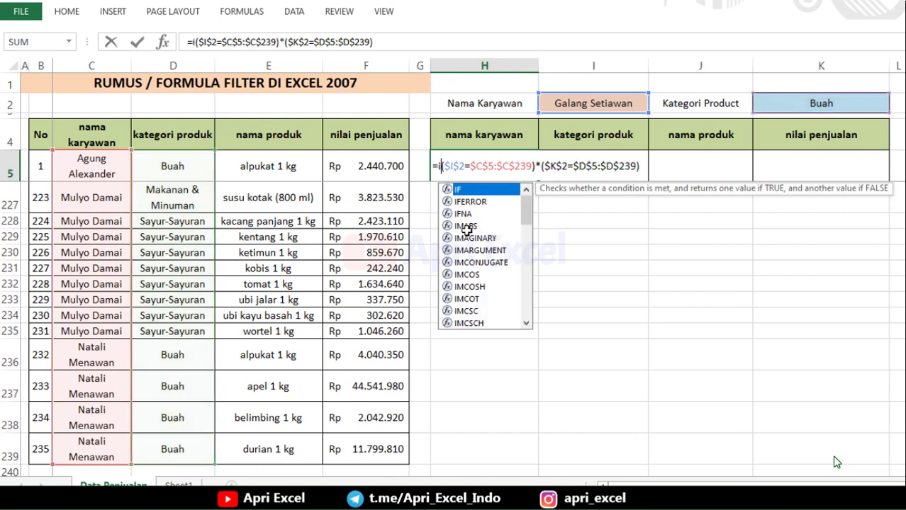
text(f()
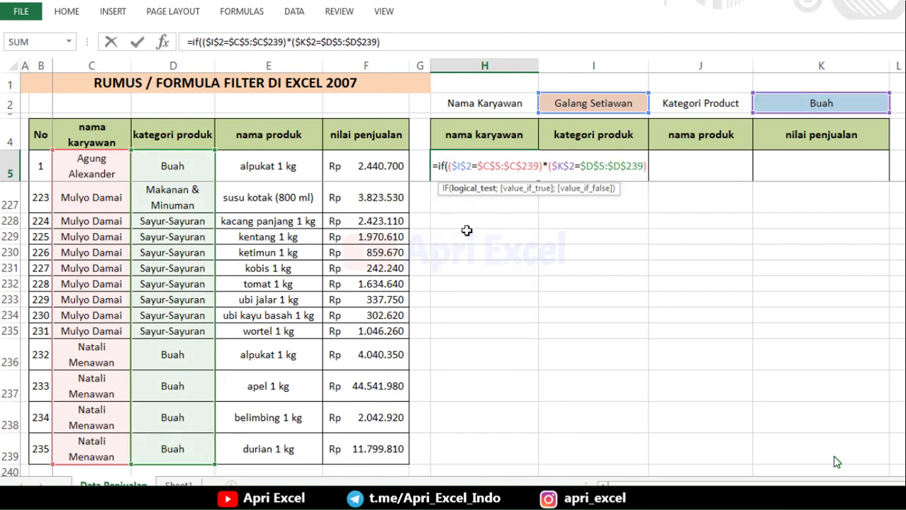
key(shift+End)
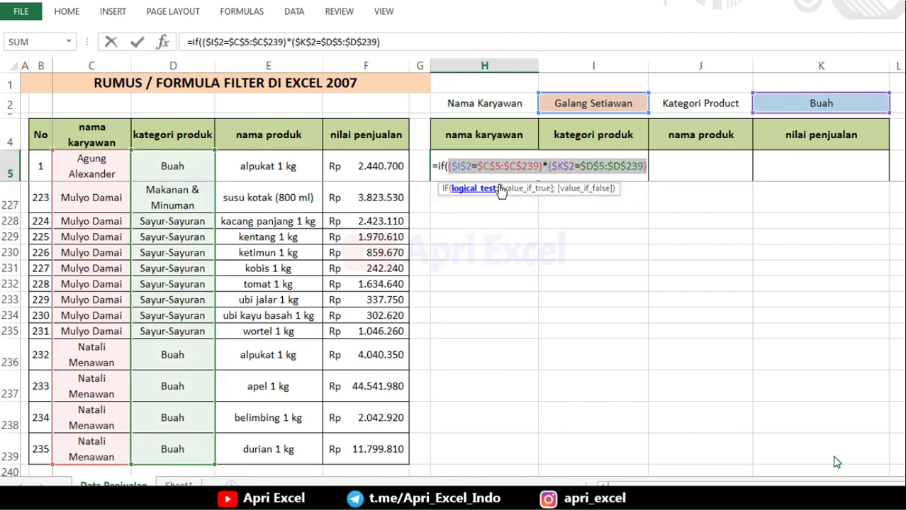
click(646, 166)
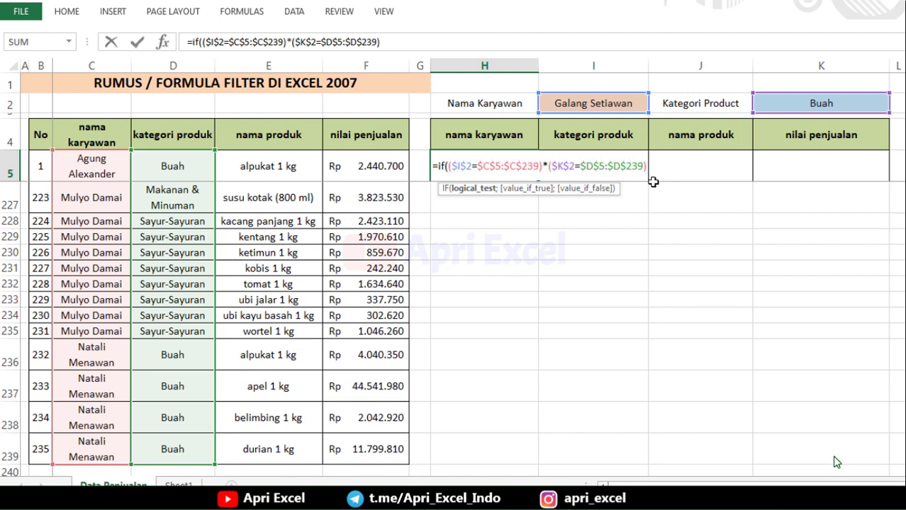
text(>0;)
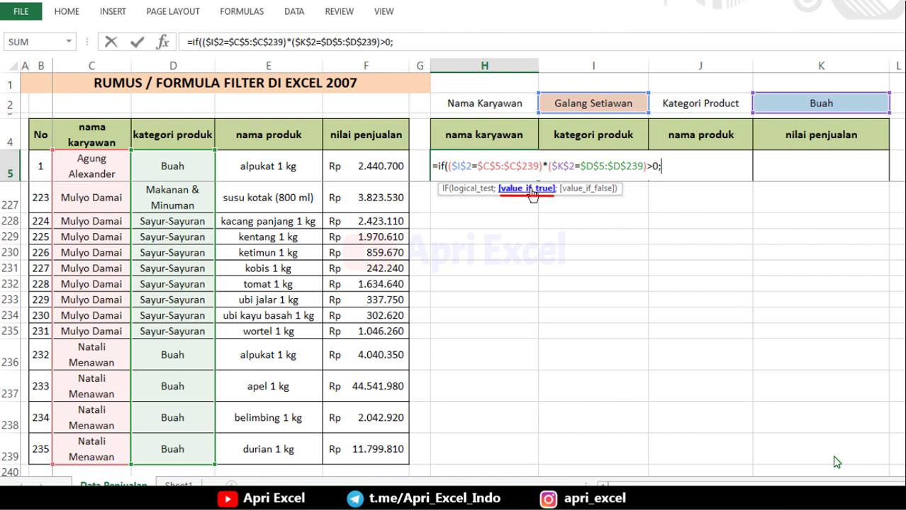
text(row)
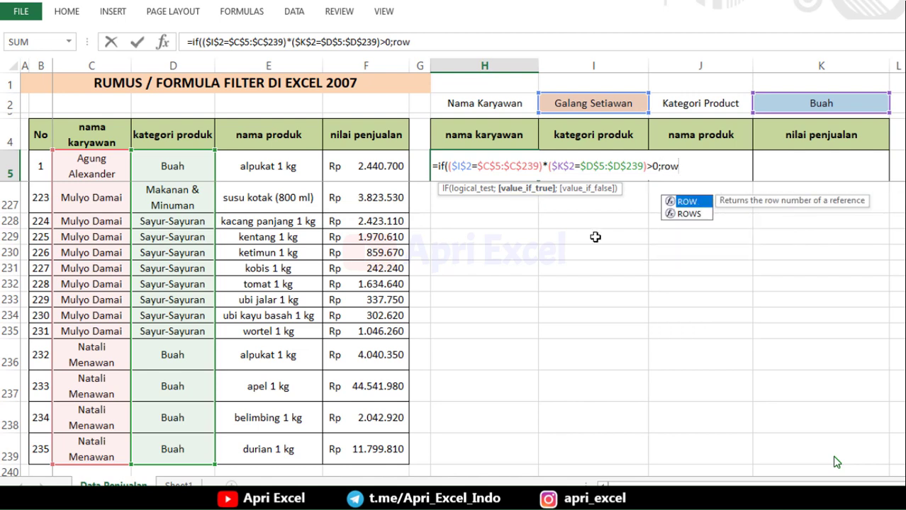
text(()
click(71, 161)
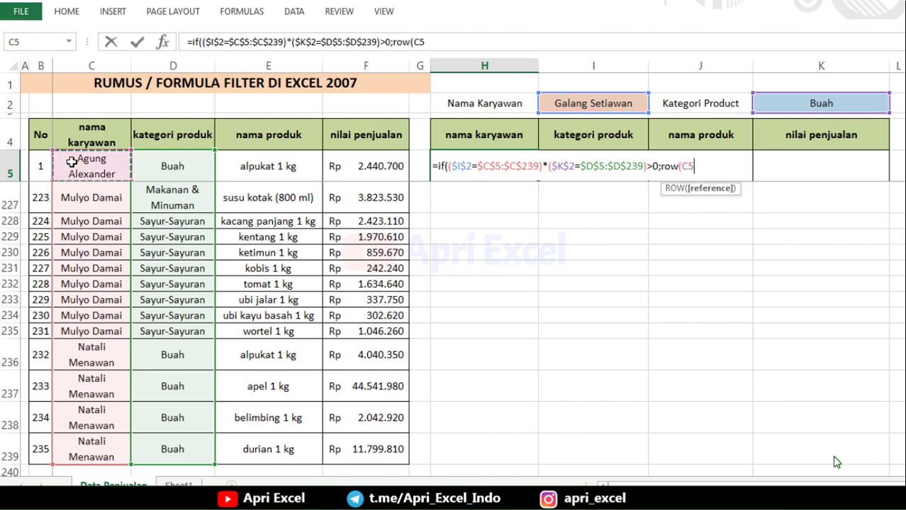
key(ctrl+shift+Down)
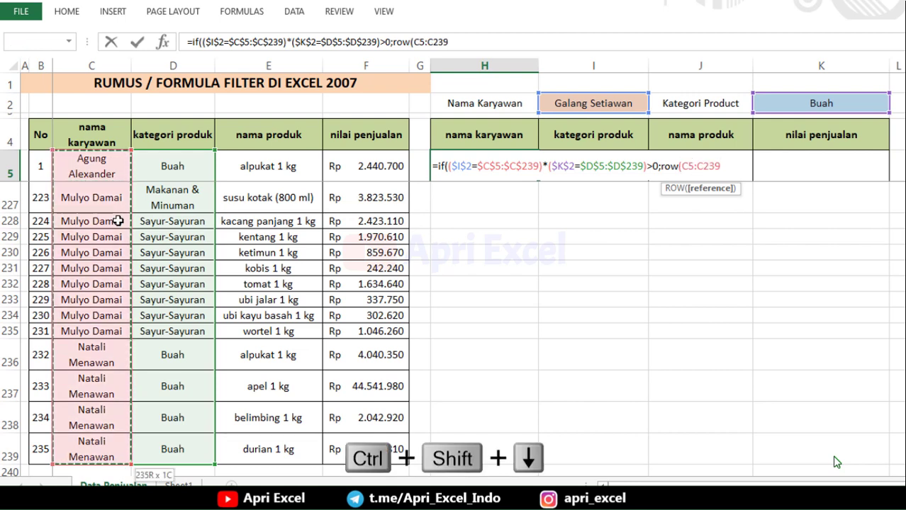
key(F4)
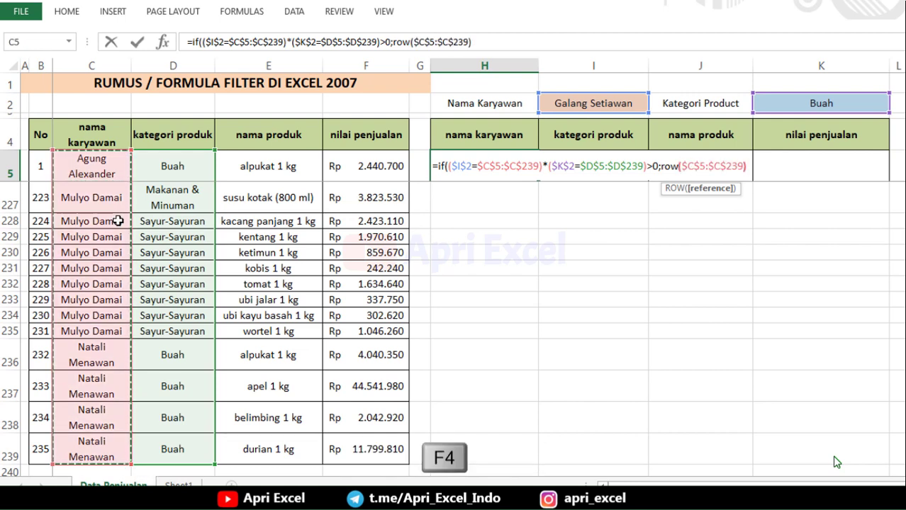
text())
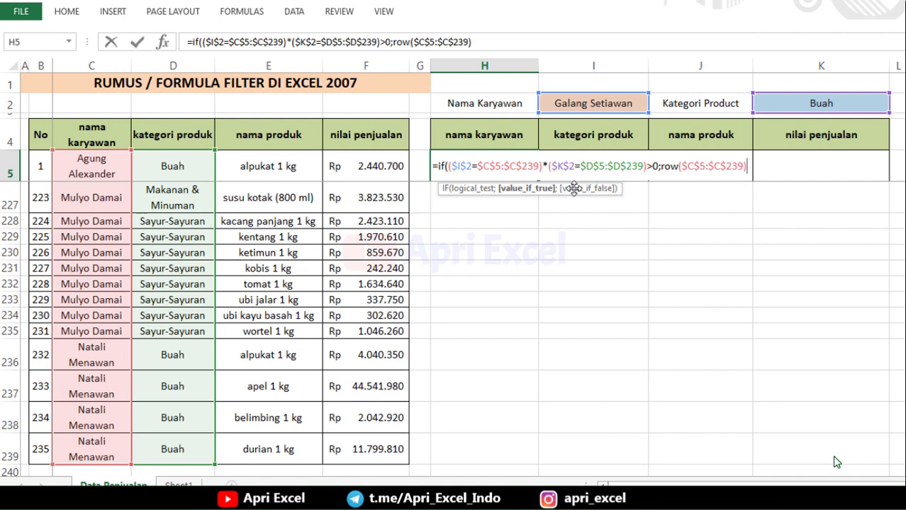
text(;)
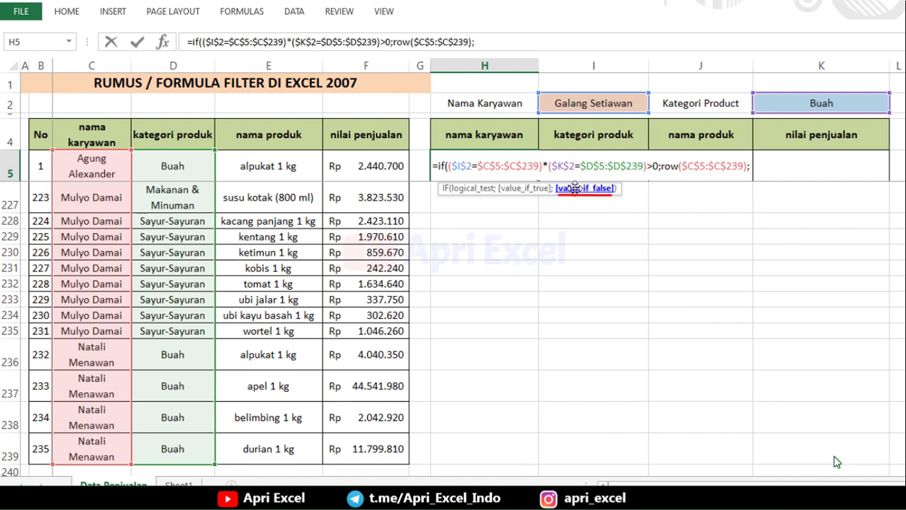
text("")
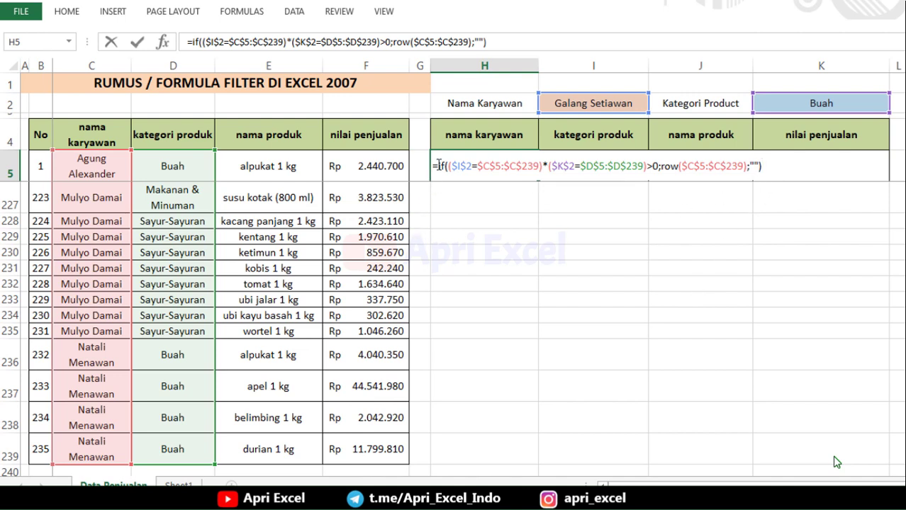
- Wrap the IF in SMALL with ROW(A1) as k to return the first matching row number
text(sm)
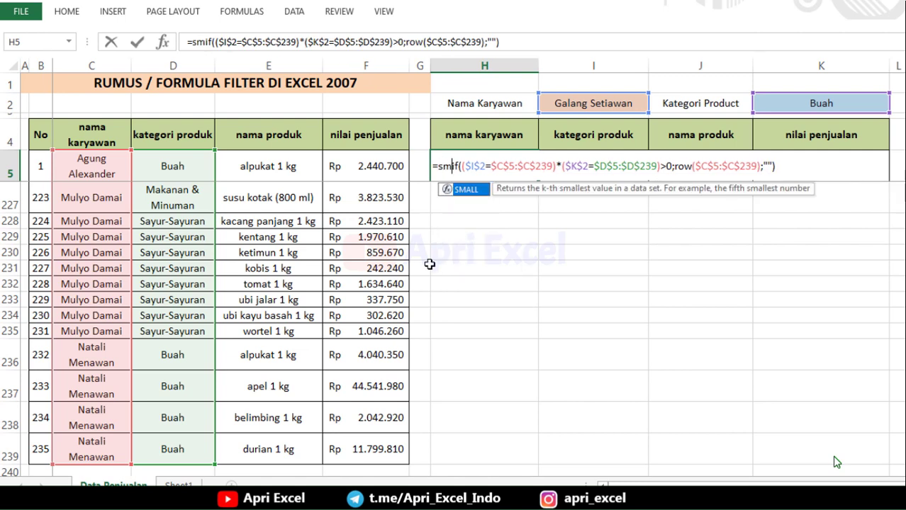
text(all()
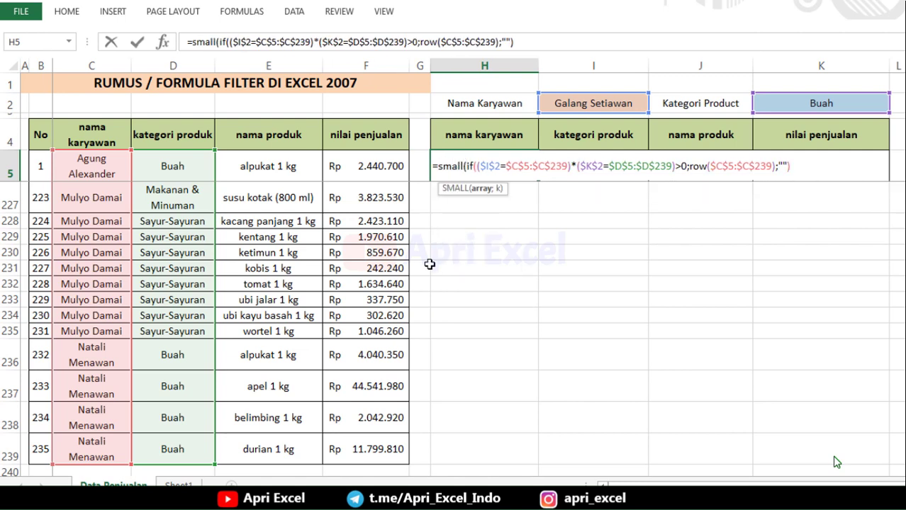
click(473, 188)
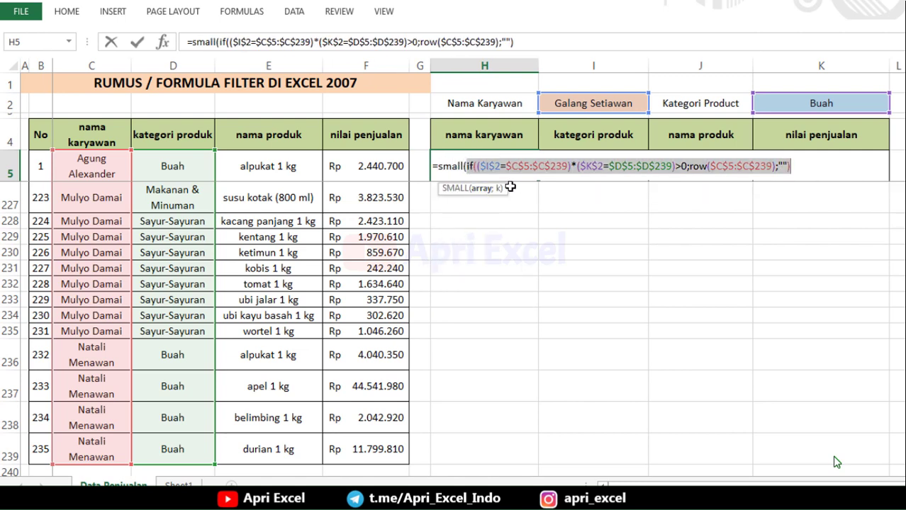
click(800, 170)
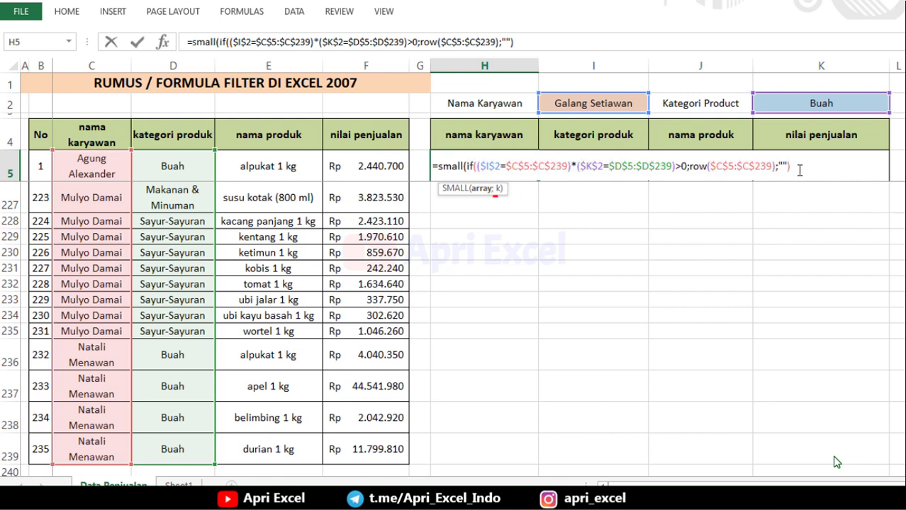
text(;row)
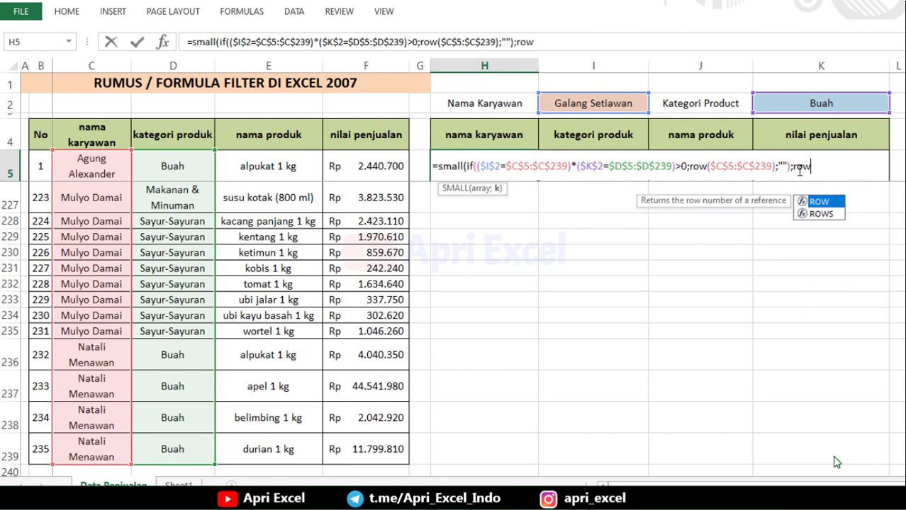
text(()
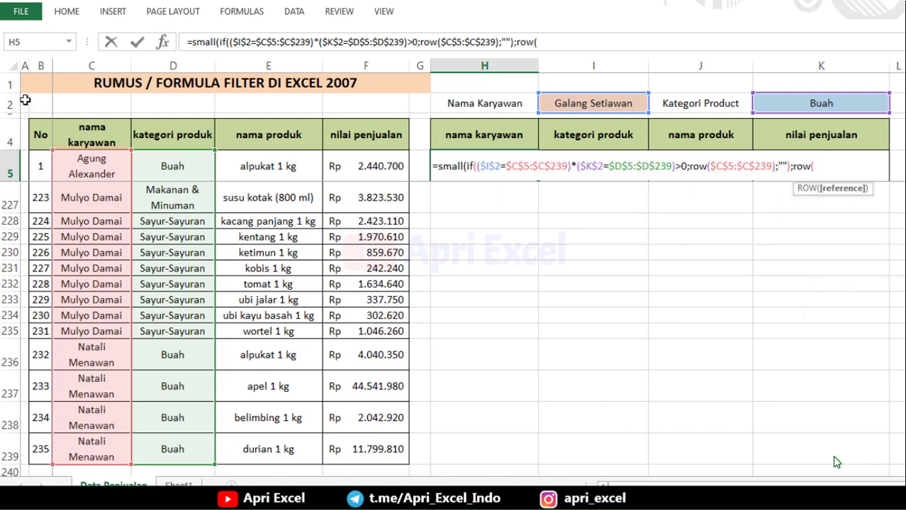
click(24, 85)
text()))
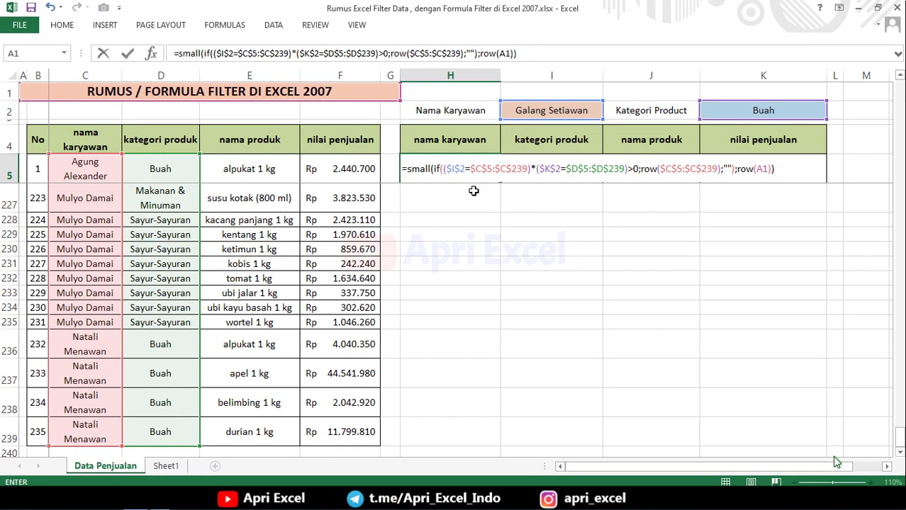
key(F2)
- Wrap the formula in INDEX over the employee column range C2:C239
text(ind)
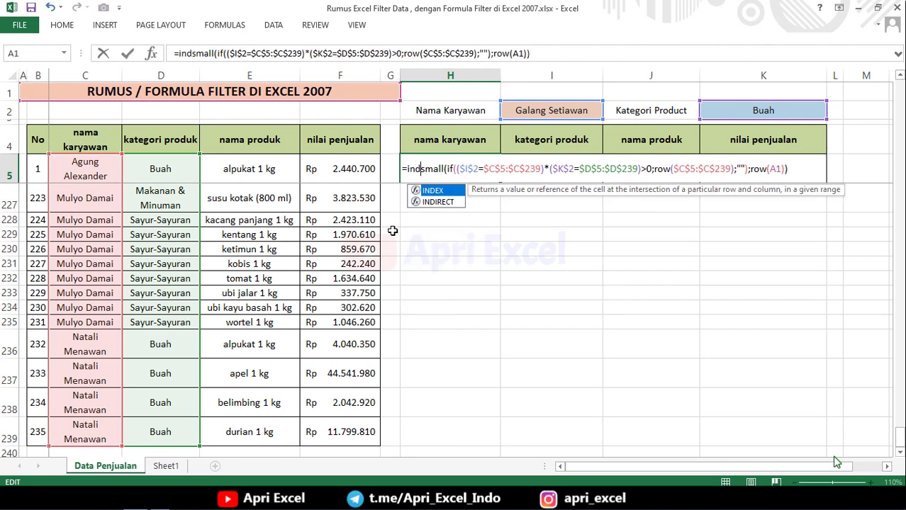
text(ex()
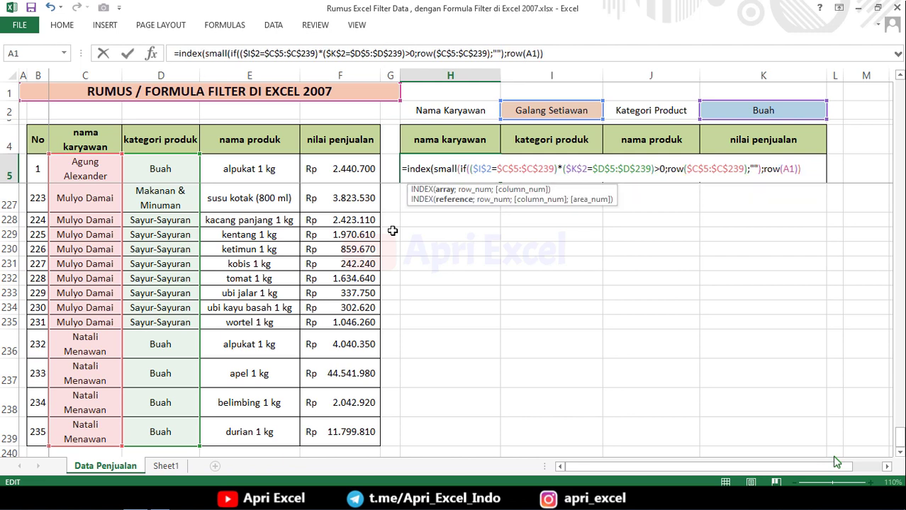
click(99, 108)
key(ctrl+shift+Down)
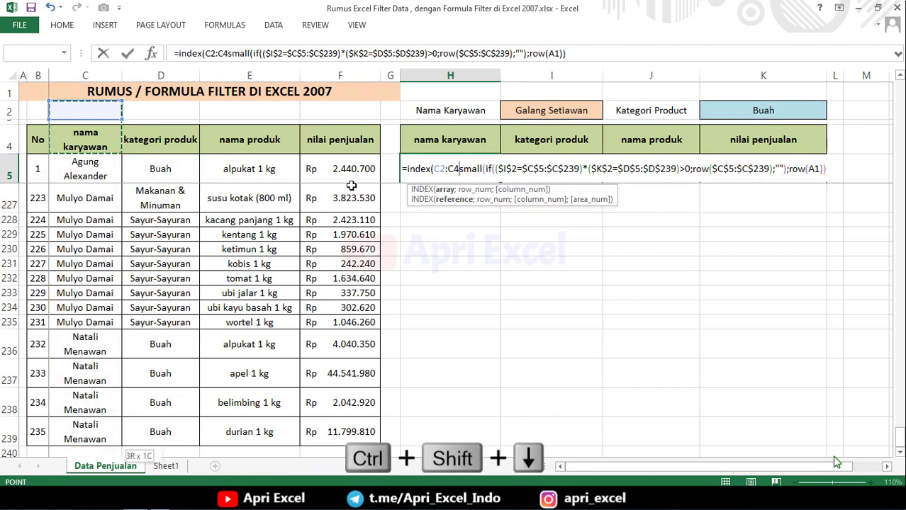
text(;)
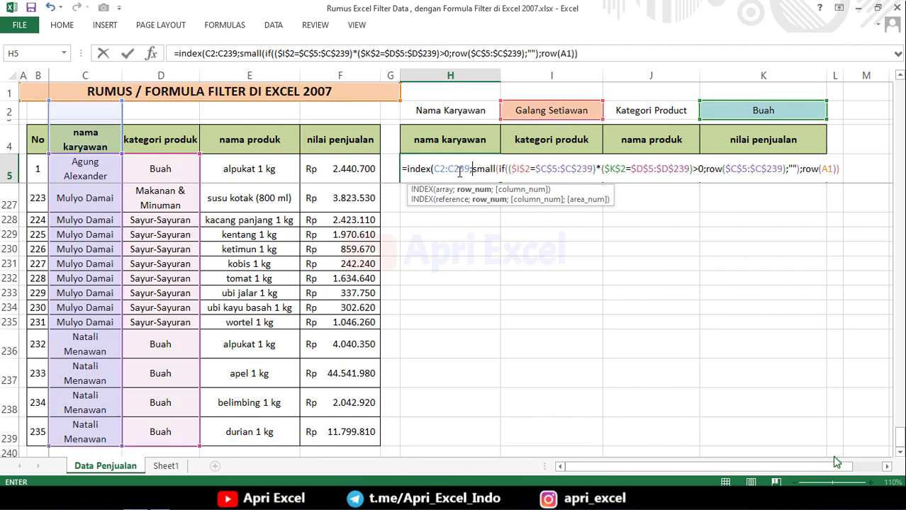
- Change the INDEX range to C$1:C$239 with only its rows locked
double_click(445, 171)
click(445, 170)
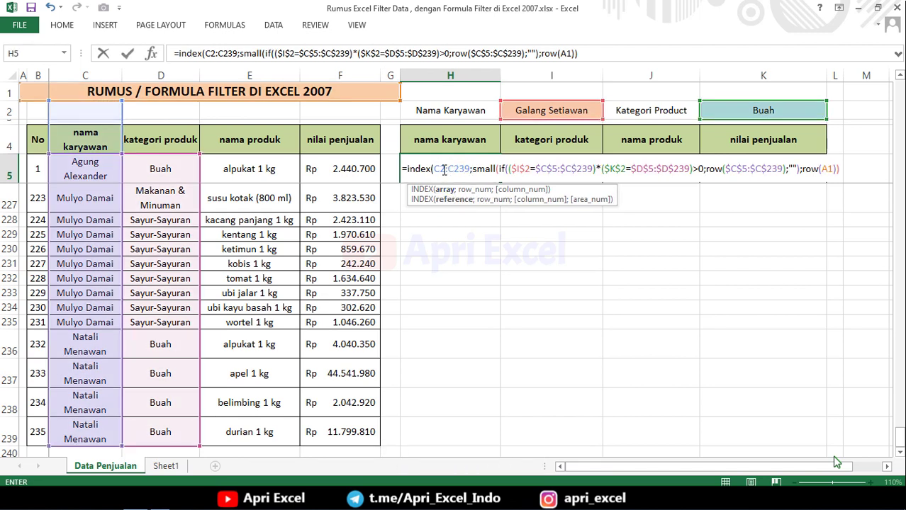
key(BackSpace)
text(1)
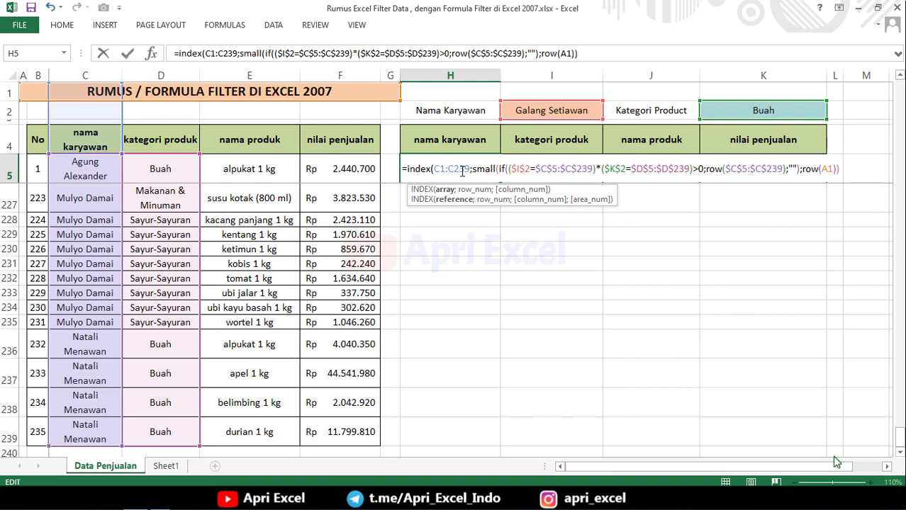
drag(469, 171, 434, 171)
key(F4)
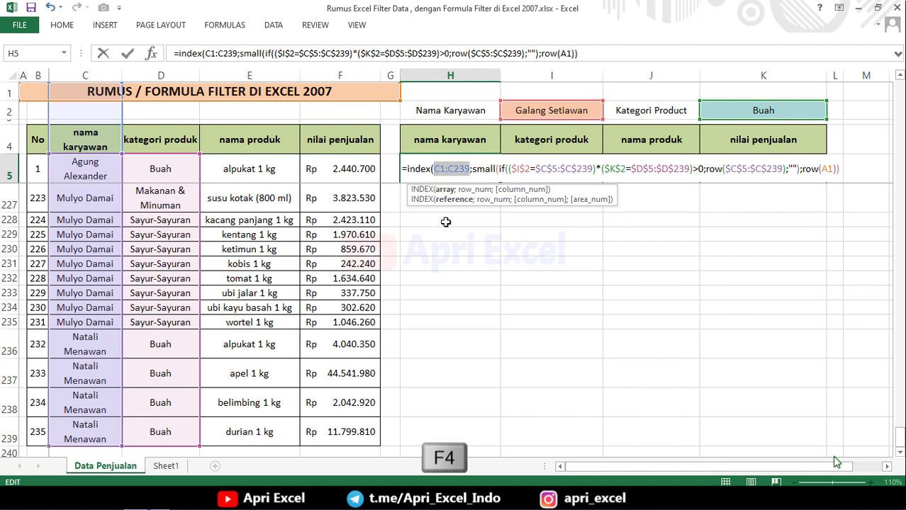
key(F4)
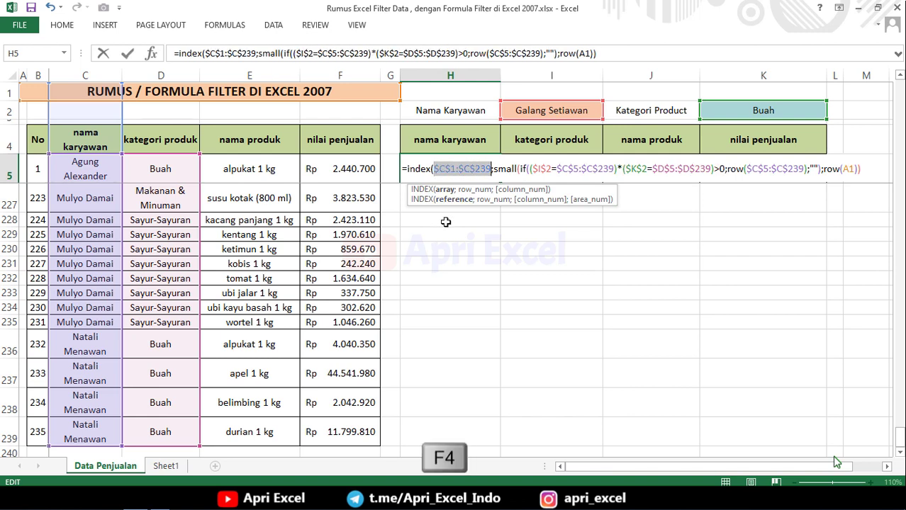
key(F4)
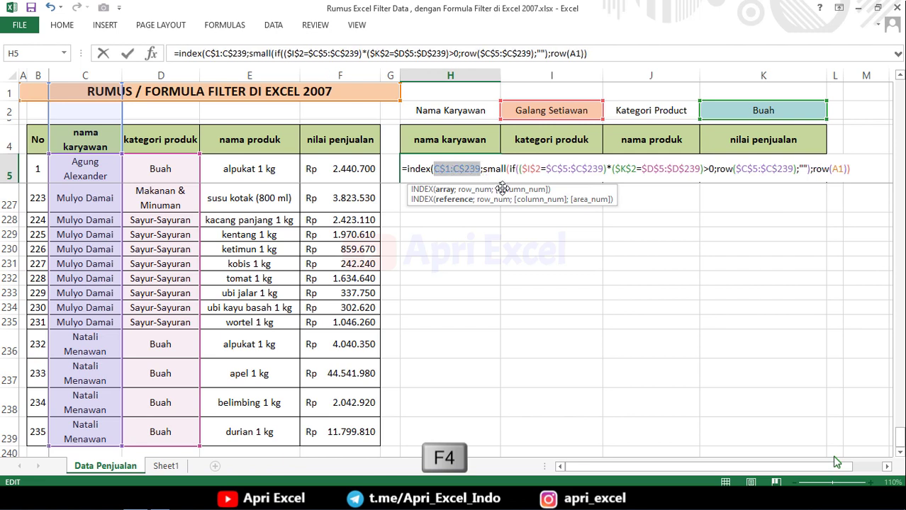
click(477, 199)
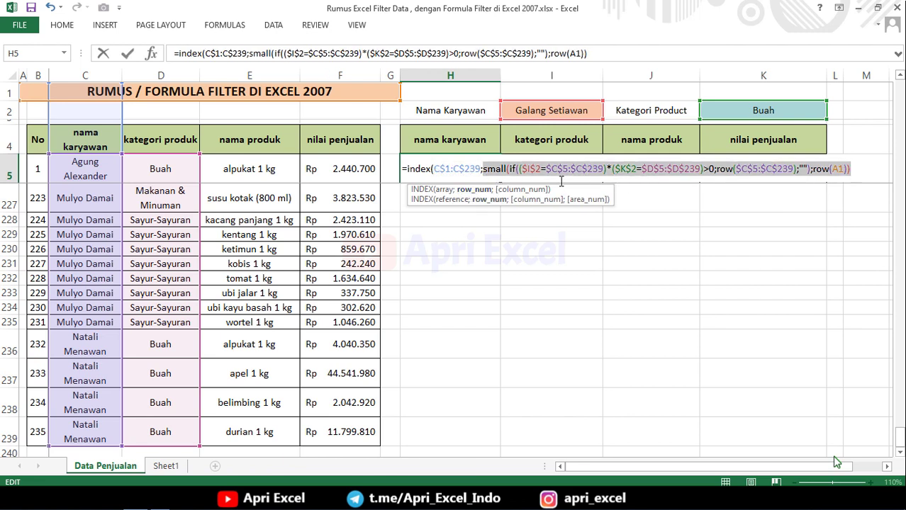
click(865, 165)
text())
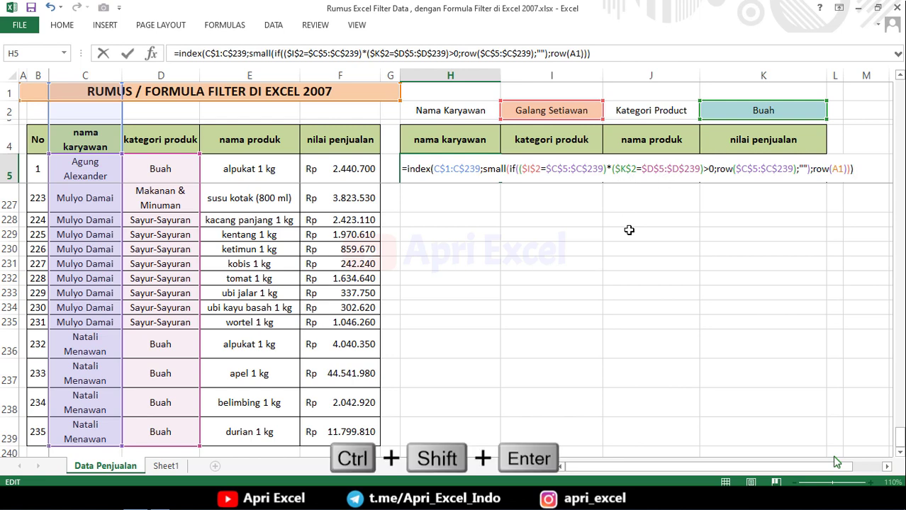
- Commit H5 as an array formula and fill it through H5:K23, showing seven Buah sales then #NUM! errors
key(ctrl+shift+Return)
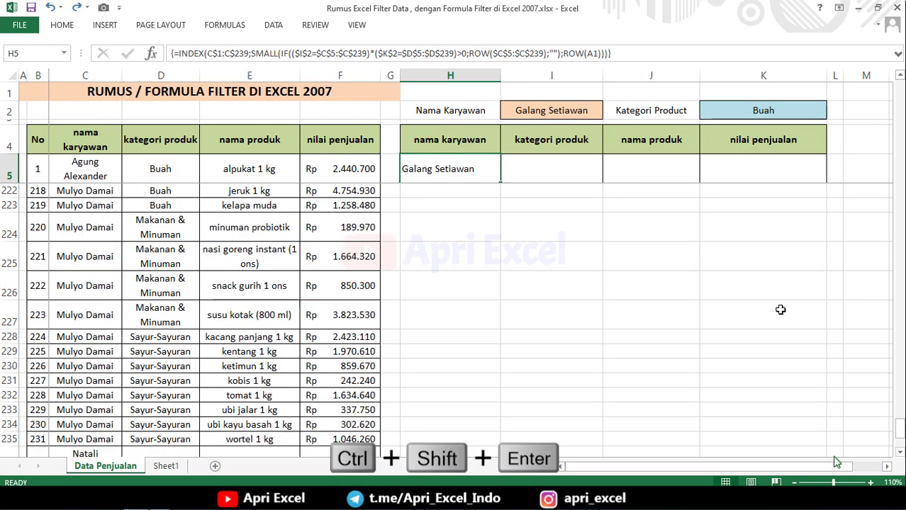
drag(901, 433, 900, 88)
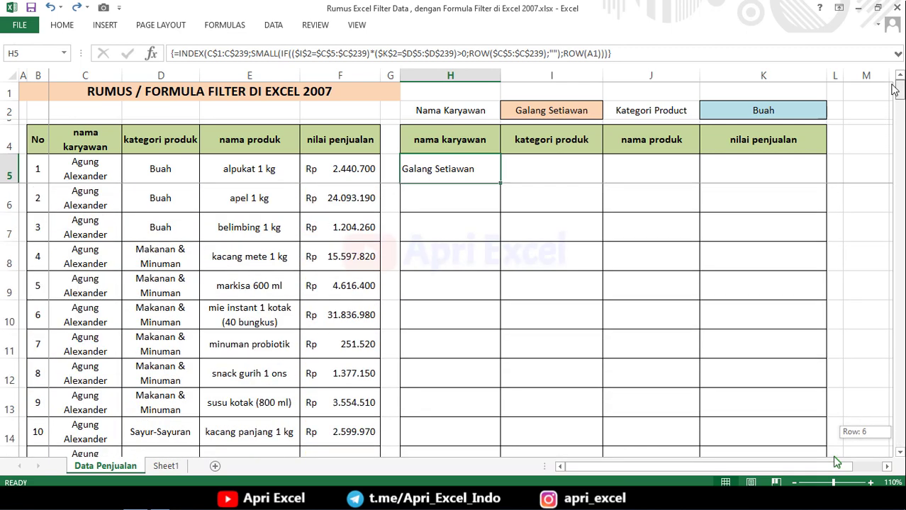
mouse_move(502, 184)
mouse_down()
mouse_move(815, 174)
mouse_move(818, 351)
mouse_up()
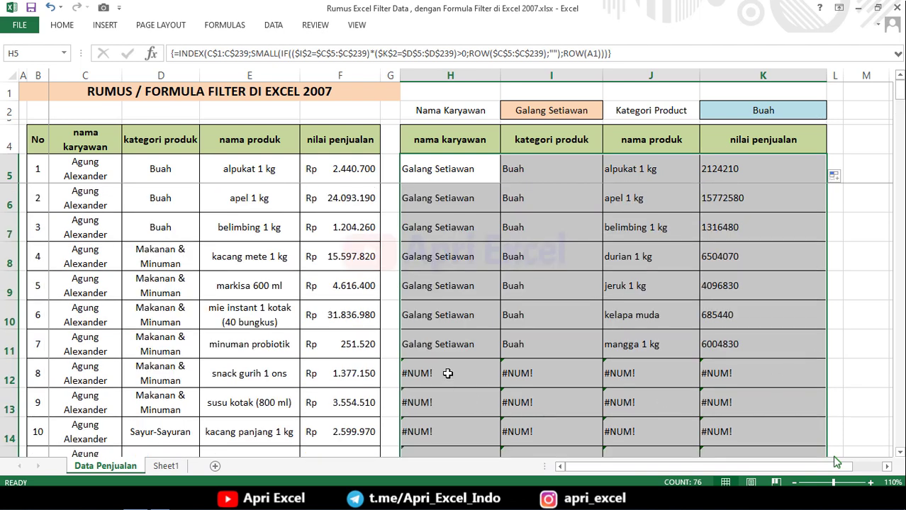
drag(447, 373, 738, 440)
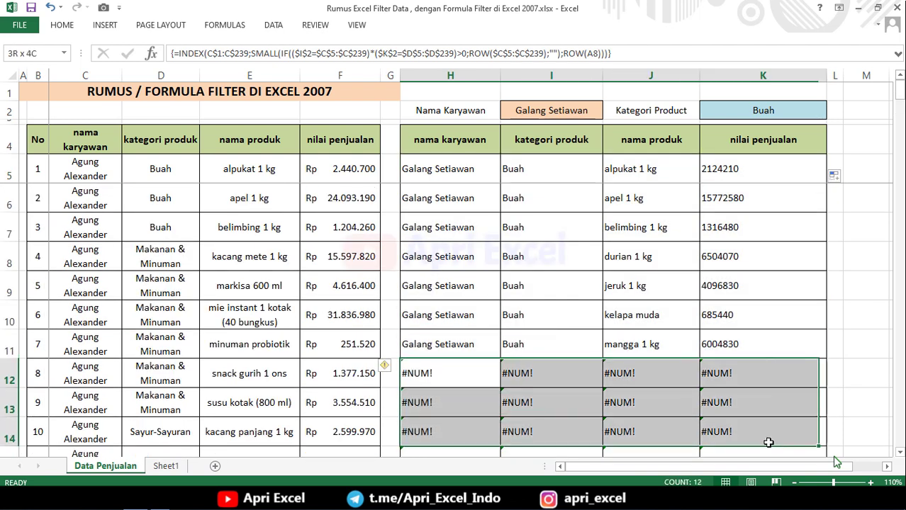
double_click(428, 167)
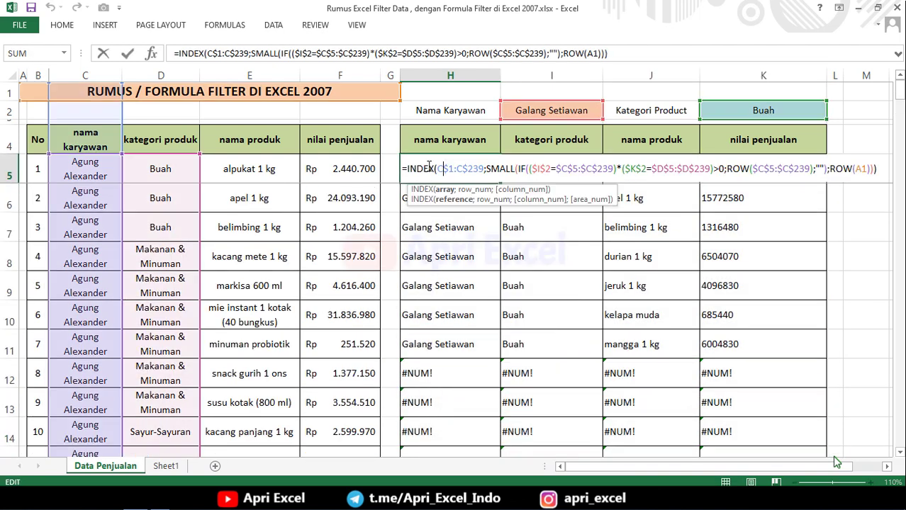
- Wrap H5 in IFERROR with an empty-string fallback, re-enter as an array formula, and copy it to K5
click(408, 168)
text(ifer)
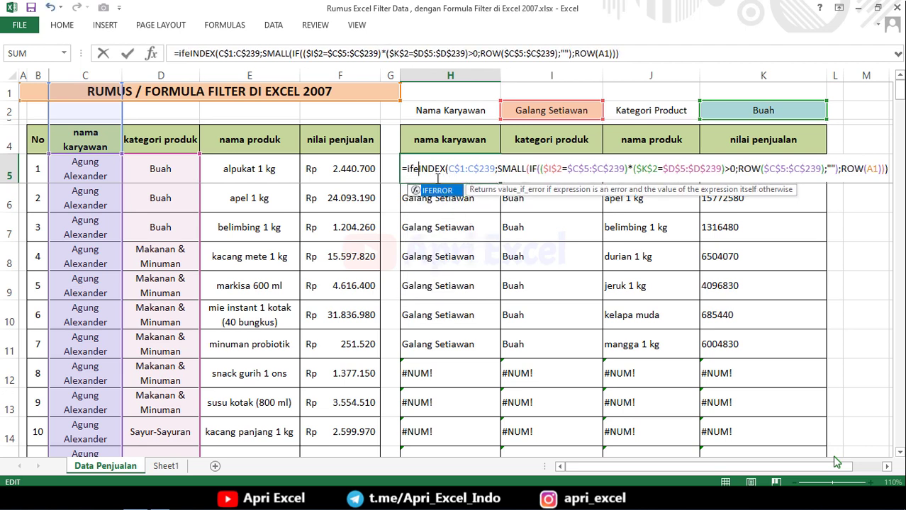
text(ror()
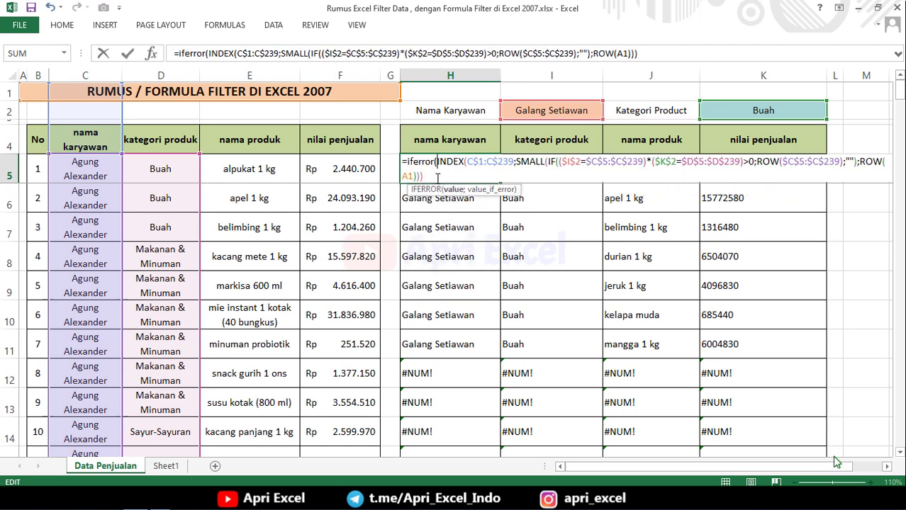
click(438, 178)
text(;)
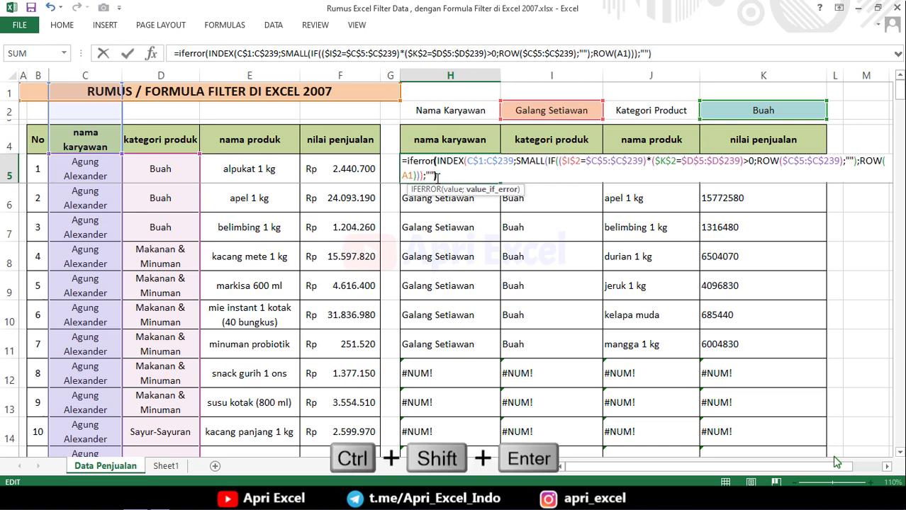
key(ctrl+shift+Return)
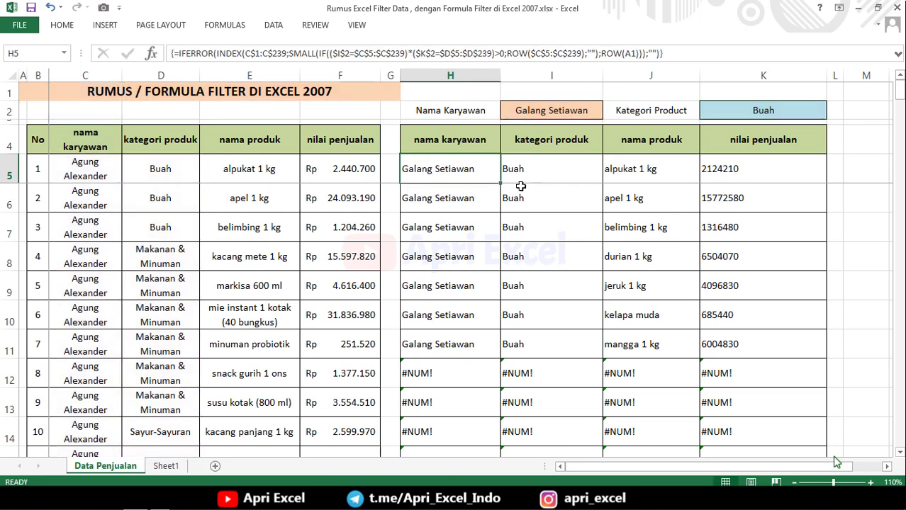
drag(499, 184, 824, 184)
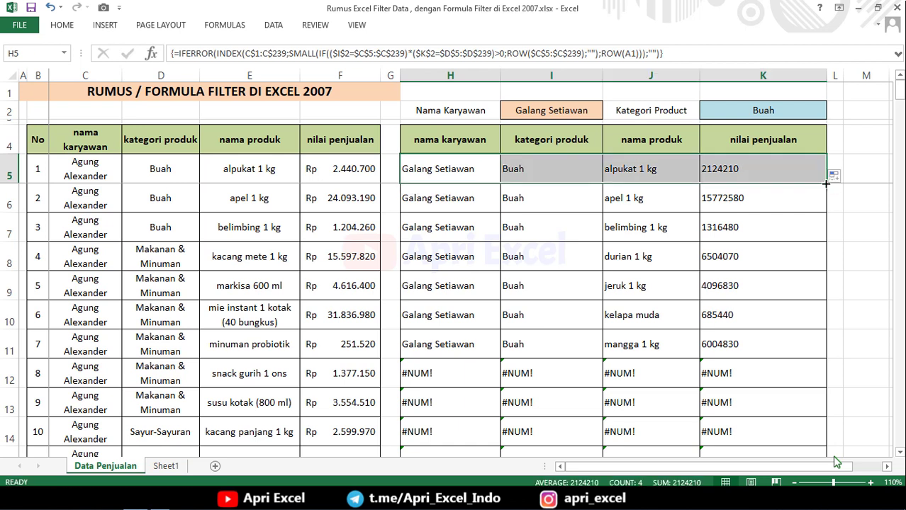
- Give K5's sales value the Rp Accounting number format
click(738, 171)
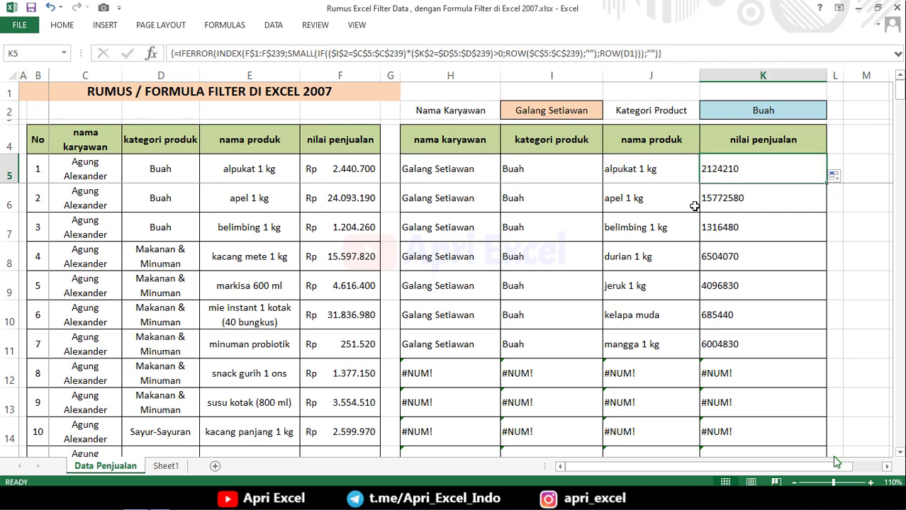
key(ctrl+1)
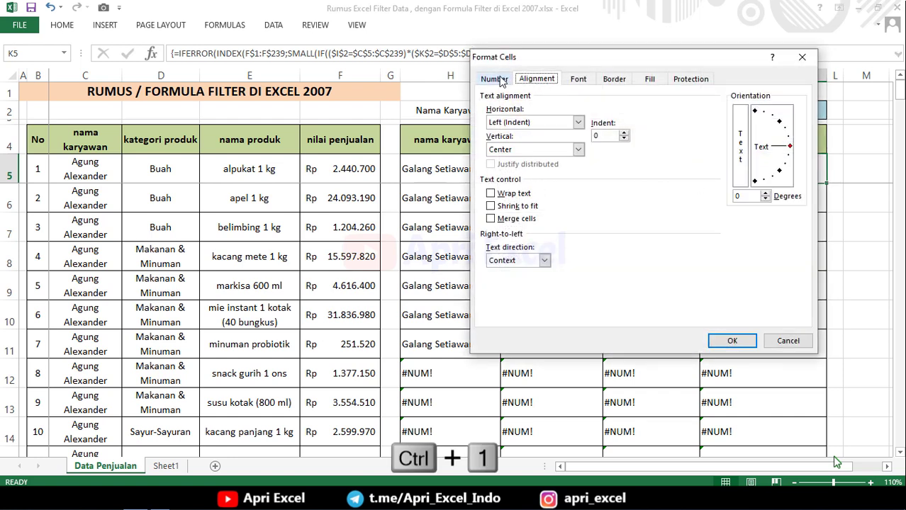
click(494, 78)
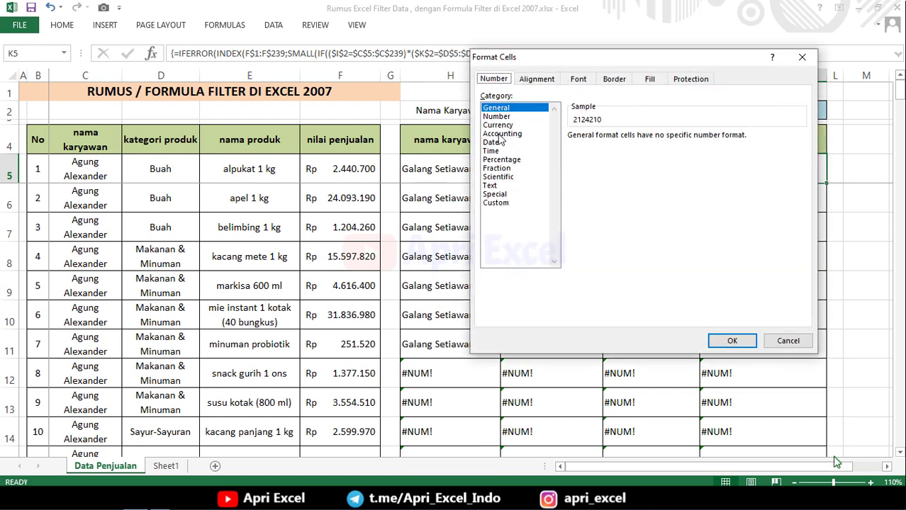
click(501, 134)
click(731, 341)
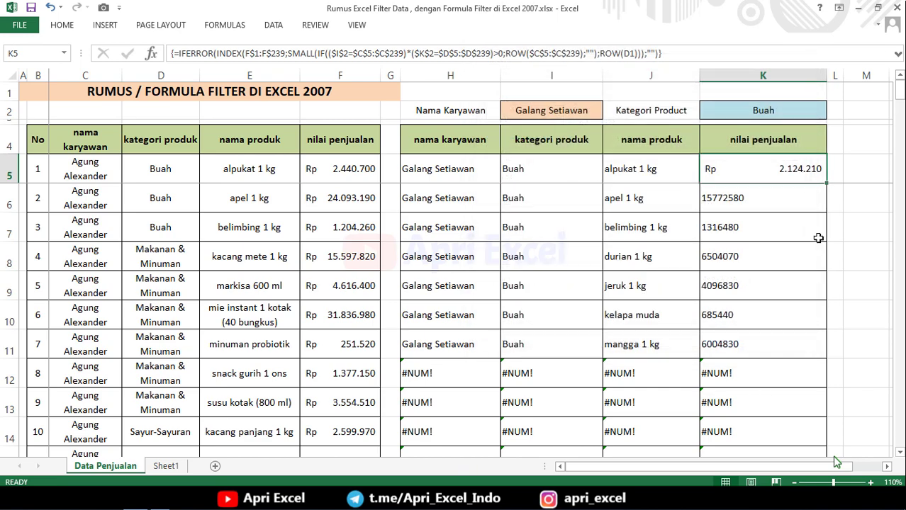
- Fill the H5:K5 formulas down to row 56 so unmatched rows stay blank
mouse_move(818, 168)
mouse_down()
mouse_move(828, 180)
mouse_move(837, 461)
mouse_up()
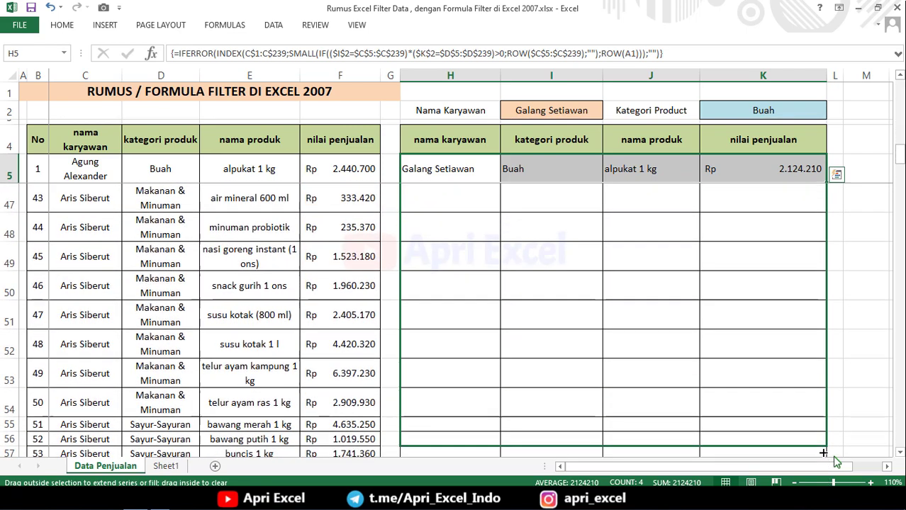
drag(836, 462, 837, 461)
scroll(769, 325, up, 10)
drag(899, 146, 899, 94)
- Switch the I2 employee filter to another employee, ending on the first name in the list
click(560, 110)
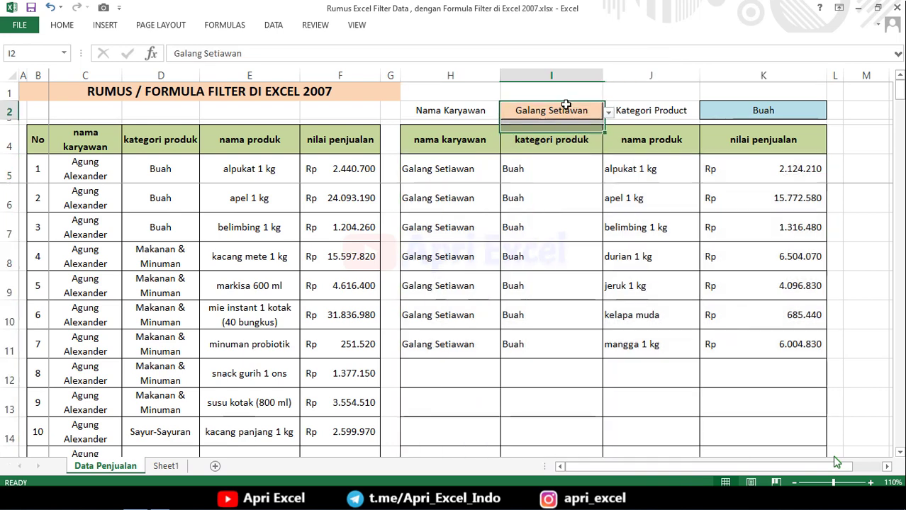
click(608, 112)
click(521, 156)
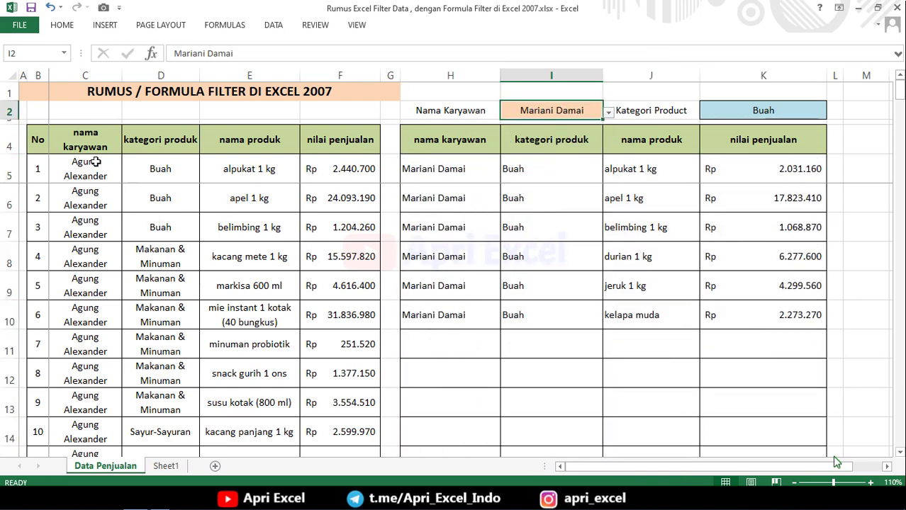
click(608, 112)
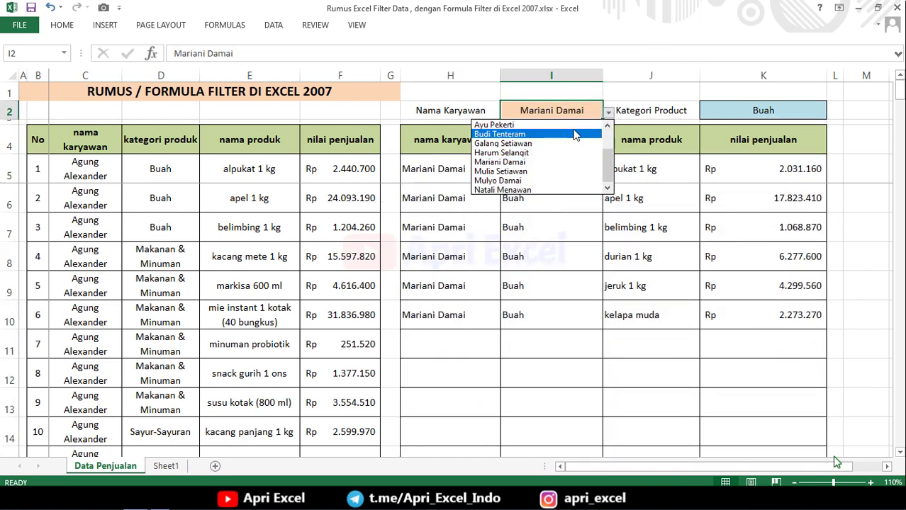
drag(607, 159, 607, 131)
click(539, 125)
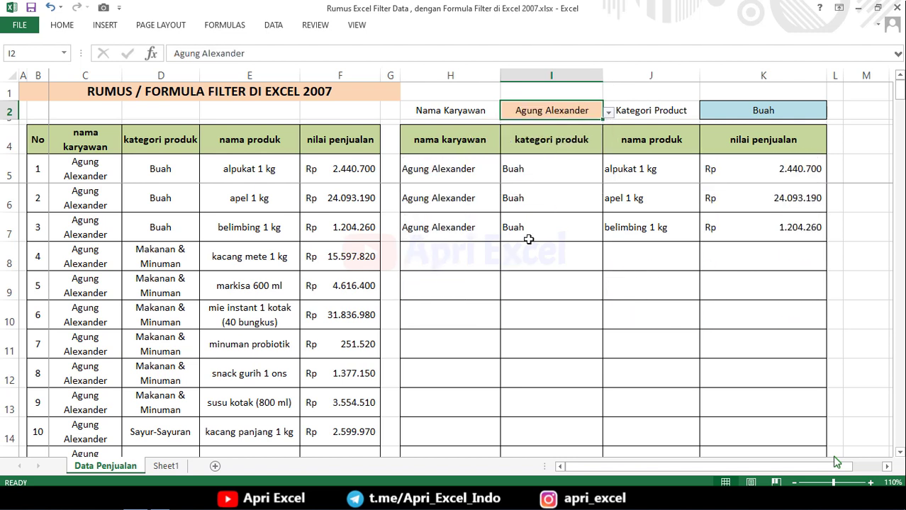
- Set the K2 category filter to Makanan & Minuman
click(737, 114)
click(831, 113)
click(708, 133)
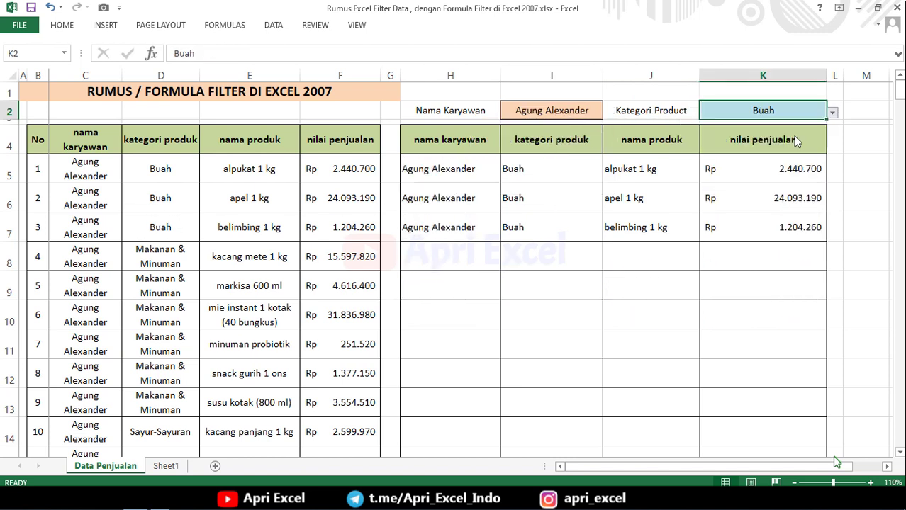